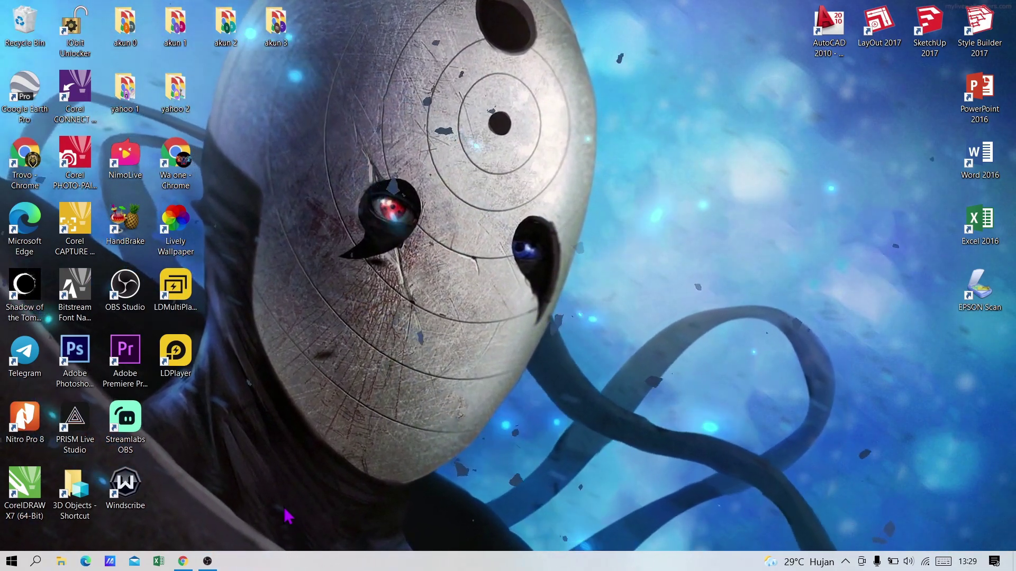
Switch to YouTube Studio in Chrome, remove the "Saya belum merespons" comment filter, and read the comment thread about live-streaming resolution settings
click(184, 562)
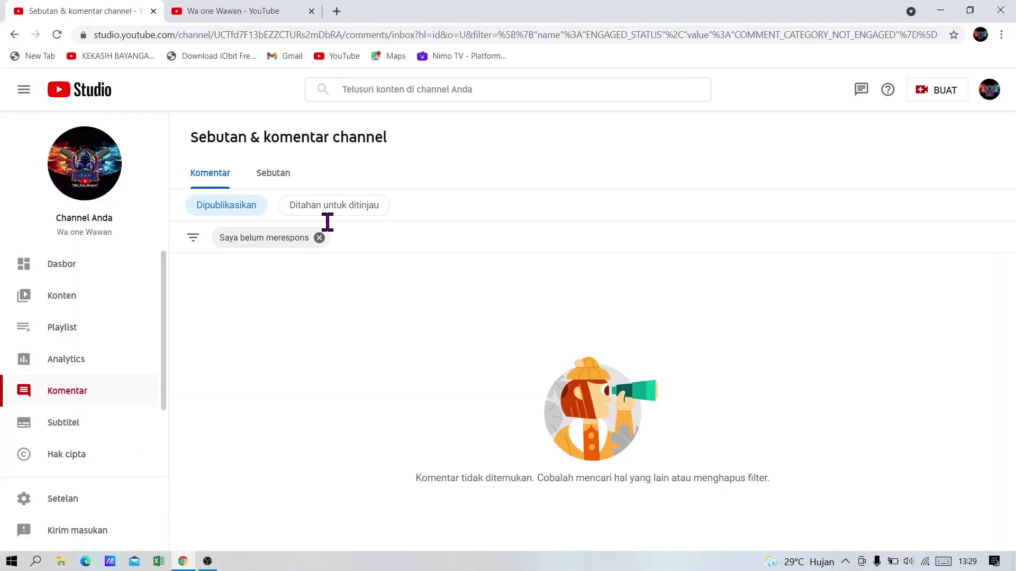
click(319, 238)
scroll(382, 338, down, 3)
scroll(390, 345, down, 10)
scroll(392, 349, down, 10)
scroll(390, 345, down, 4)
scroll(390, 345, down, 5)
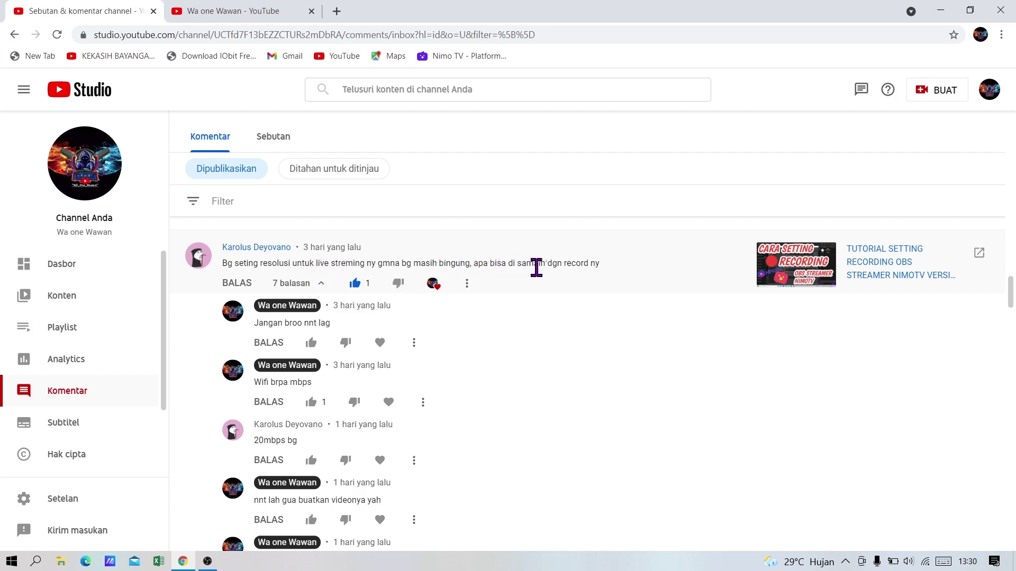
scroll(397, 312, down, 5)
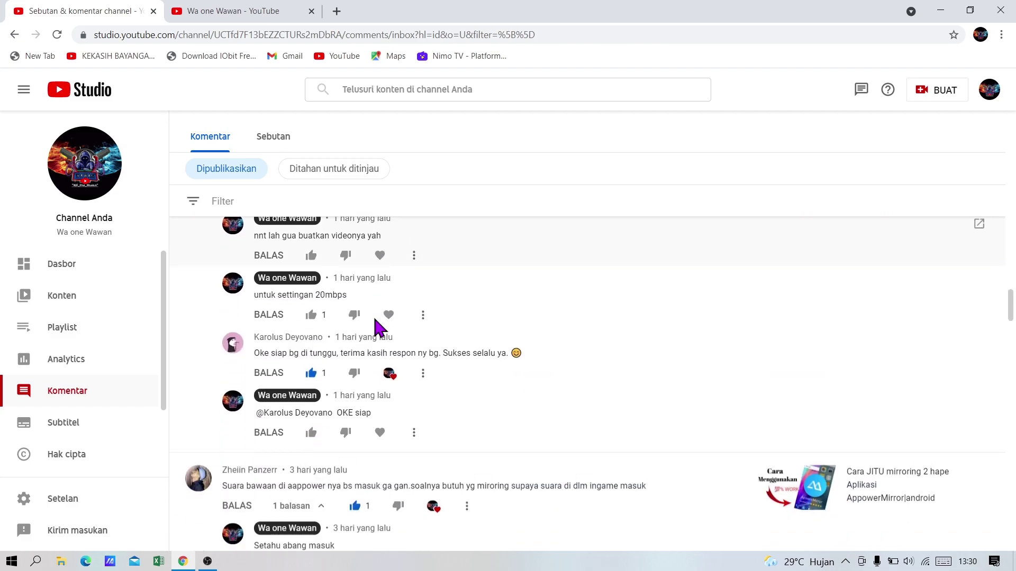
scroll(379, 325, up, 3)
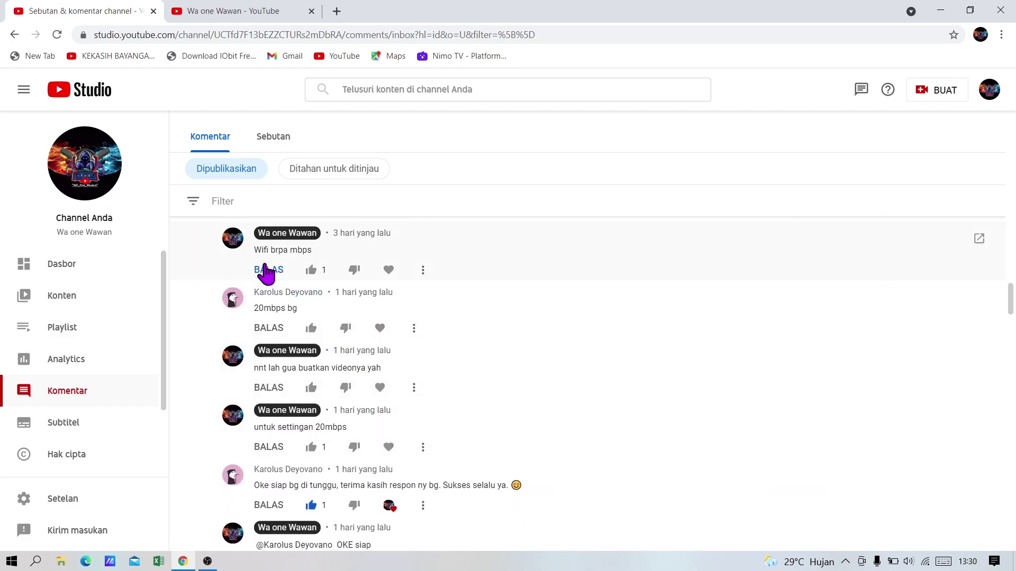
scroll(266, 272, up, 3)
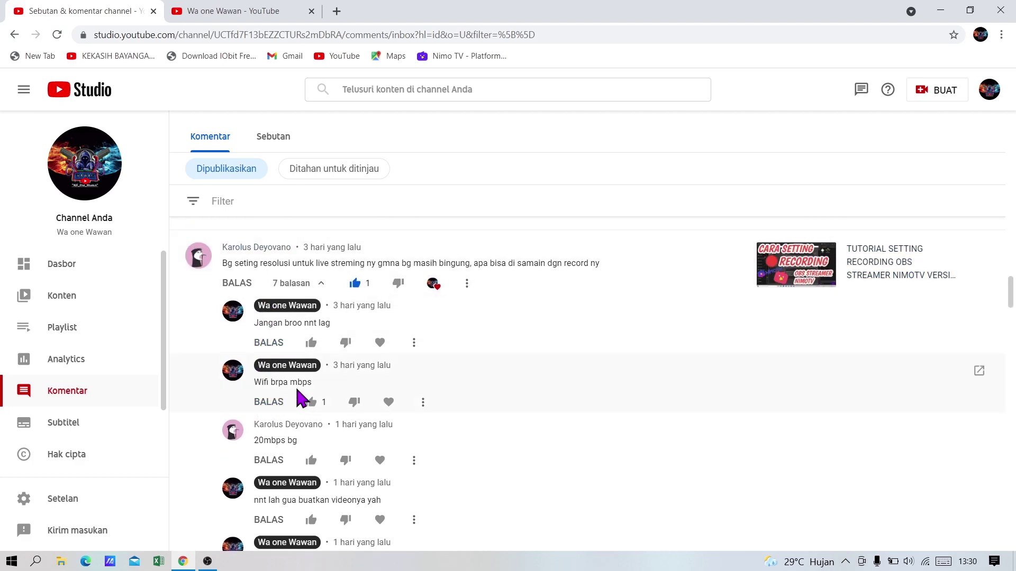
scroll(293, 447, down, 5)
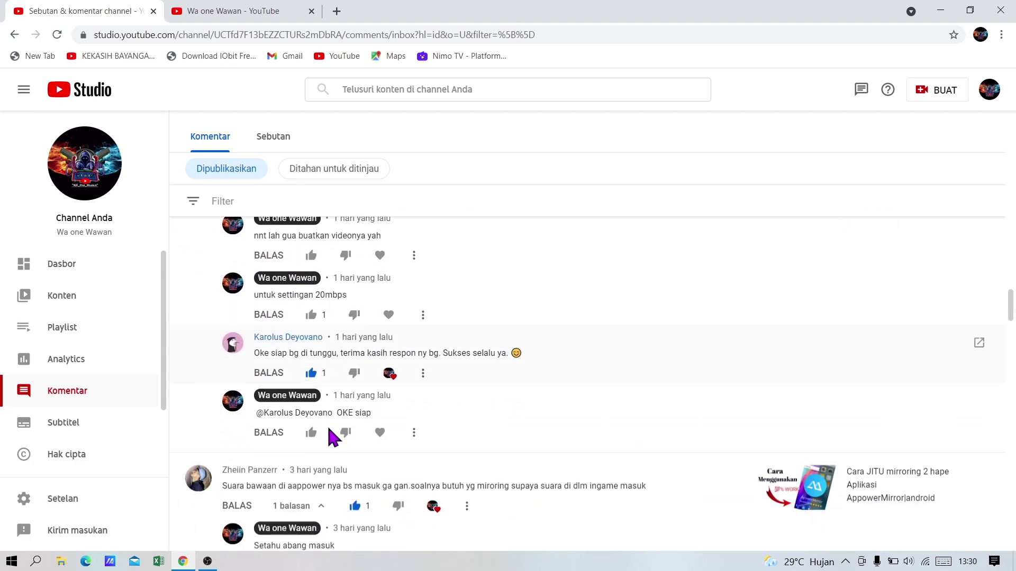
scroll(334, 400, up, 5)
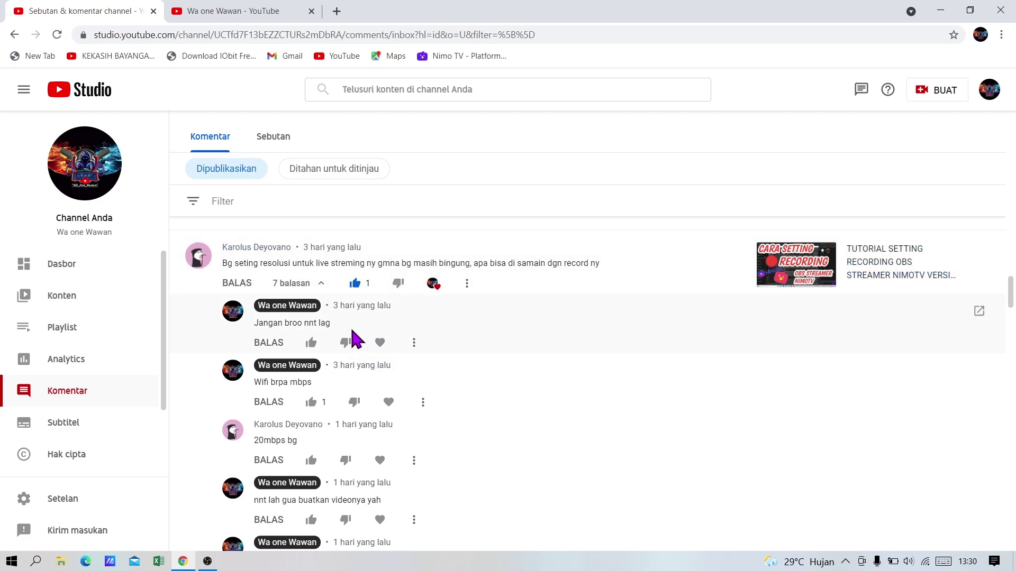
scroll(349, 334, up, 10)
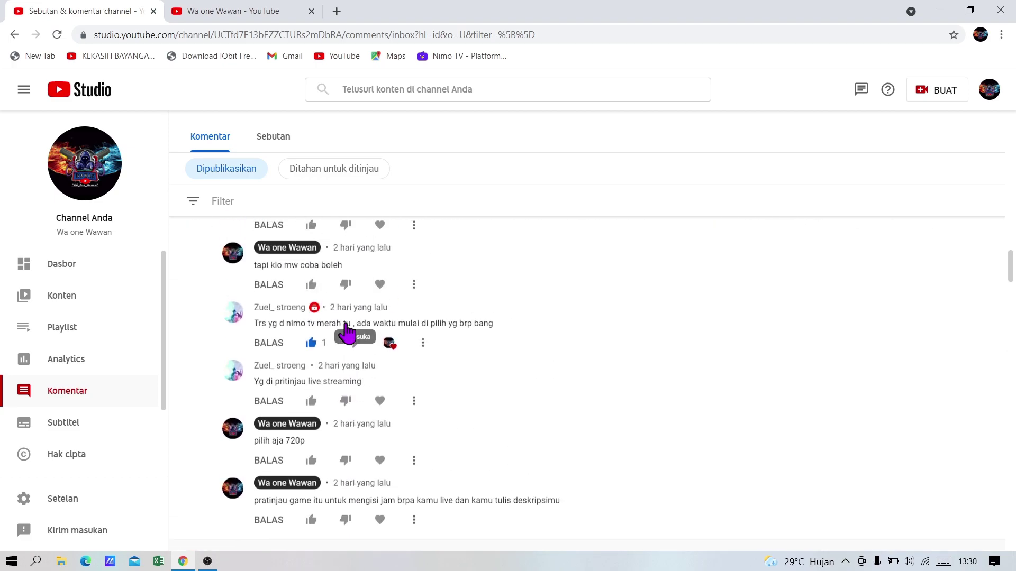
Launch NimoLive from the desktop and maximize its window
click(941, 10)
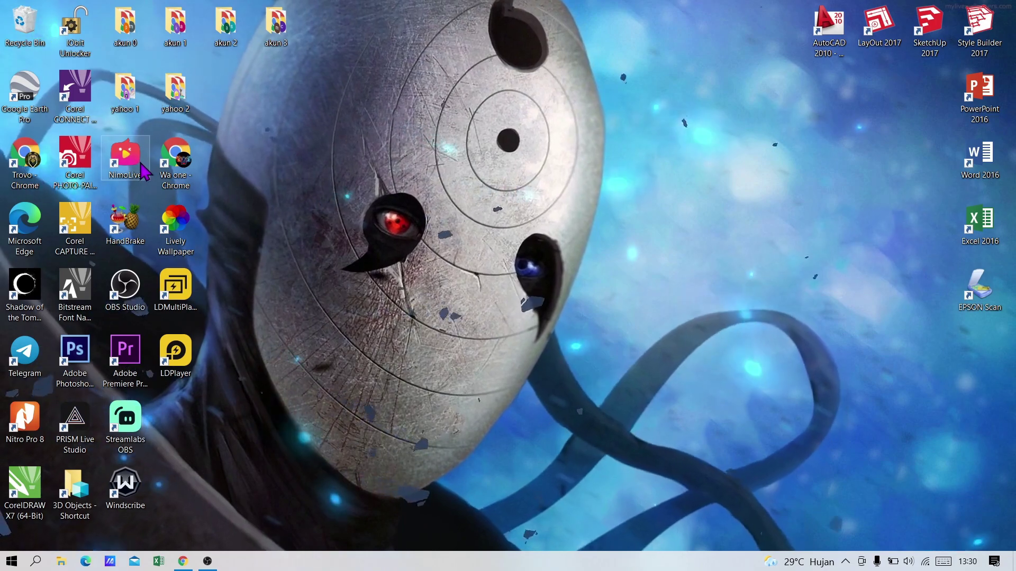
double_click(138, 168)
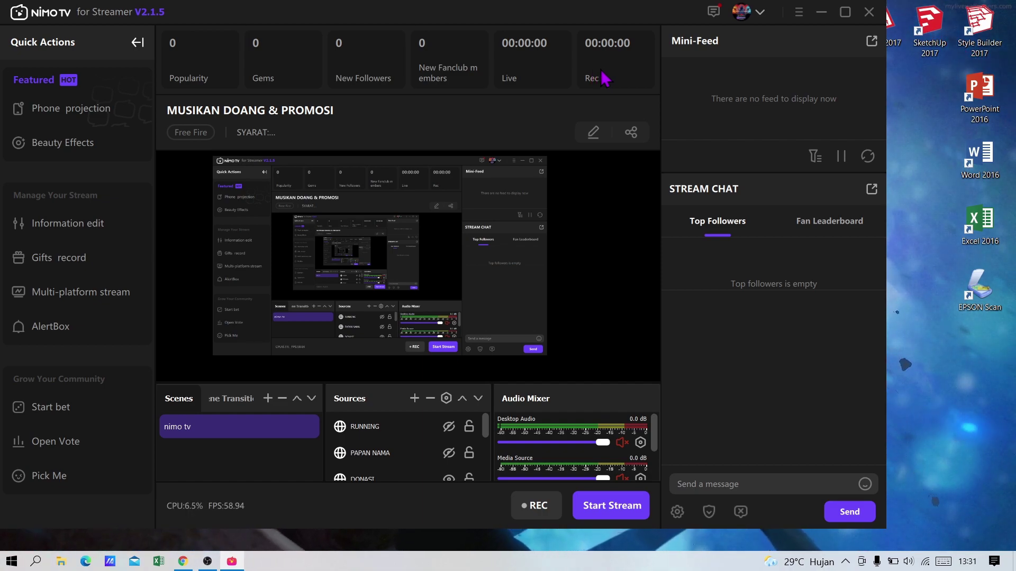
click(845, 12)
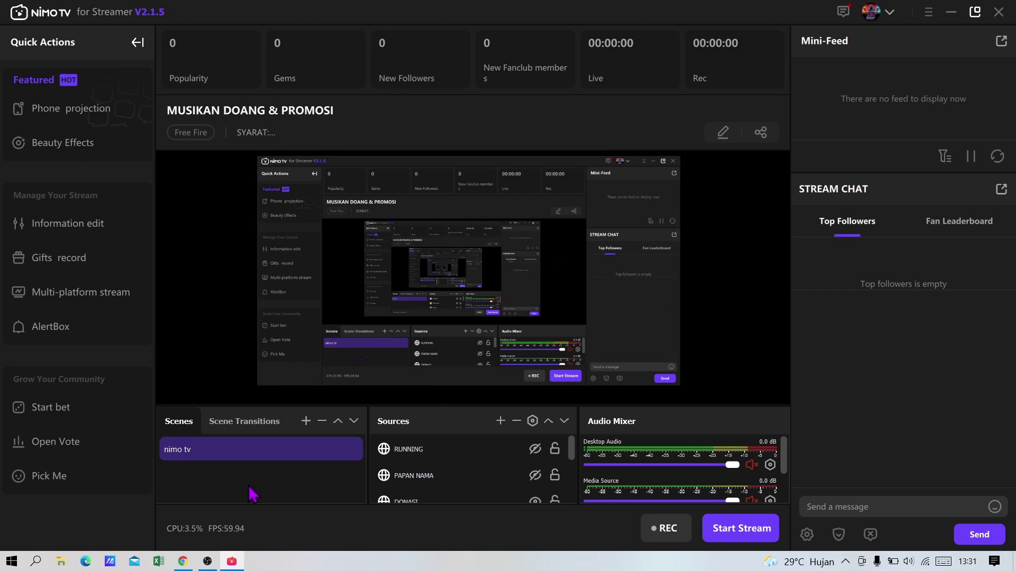
Switch to Chrome, search Google for speedtest in a new tab, and run the internet speed test
click(183, 560)
click(336, 12)
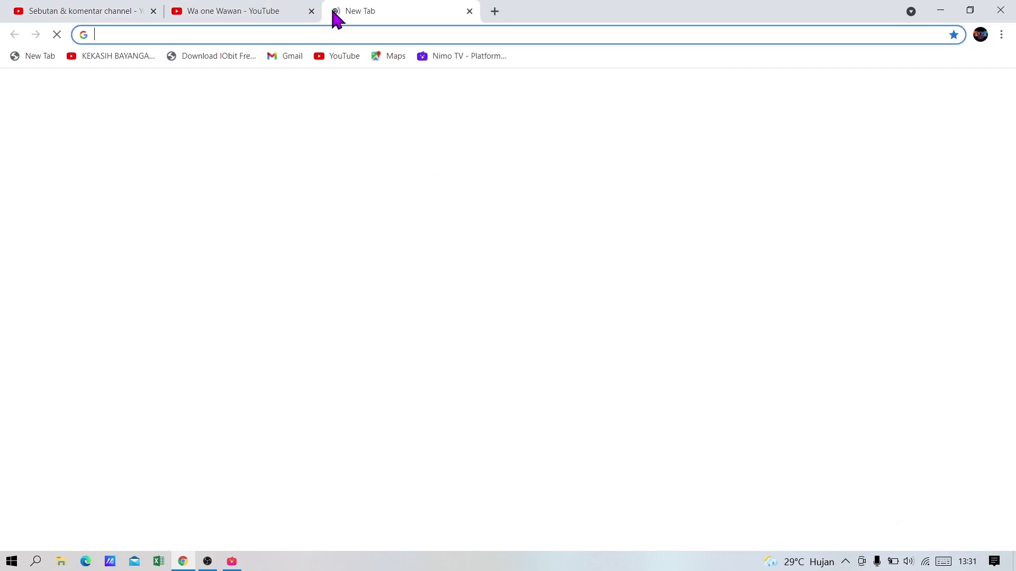
click(424, 279)
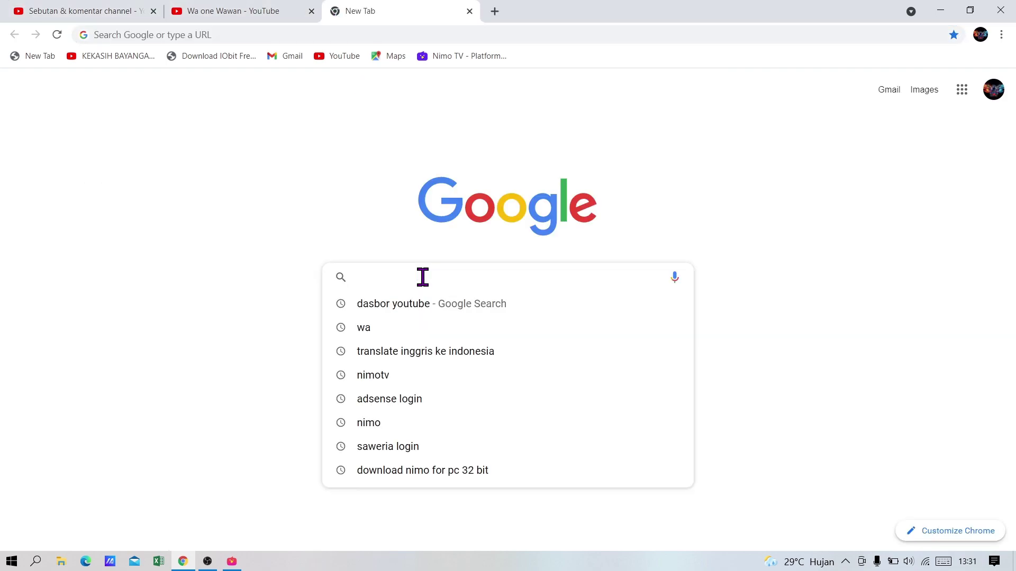
text(SPEET)
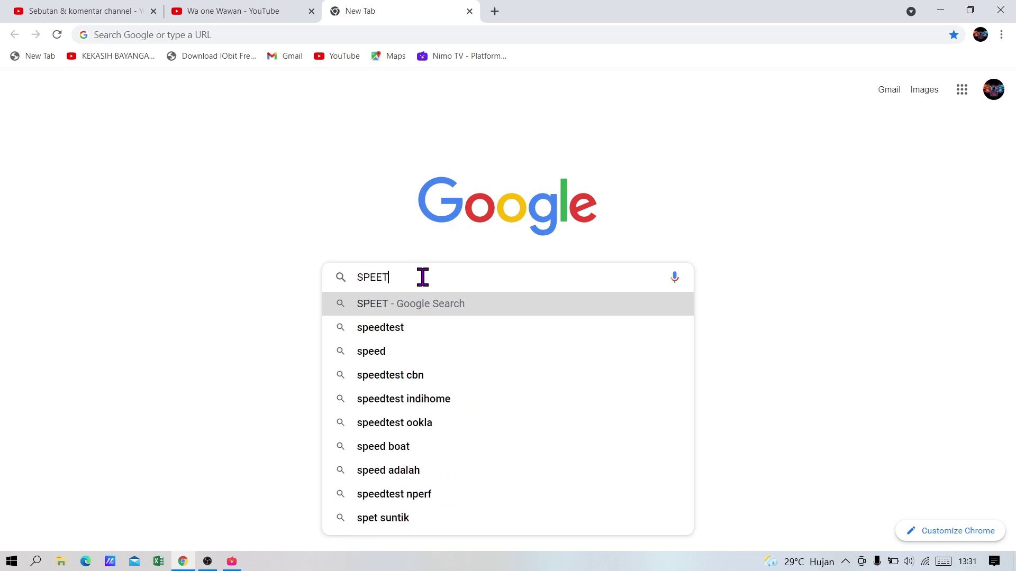
click(412, 329)
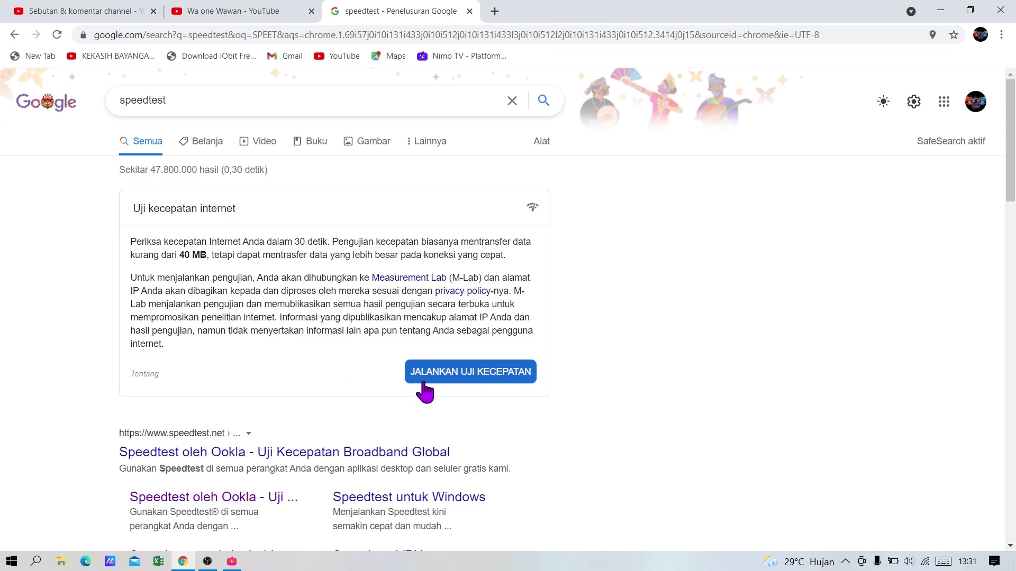
click(468, 374)
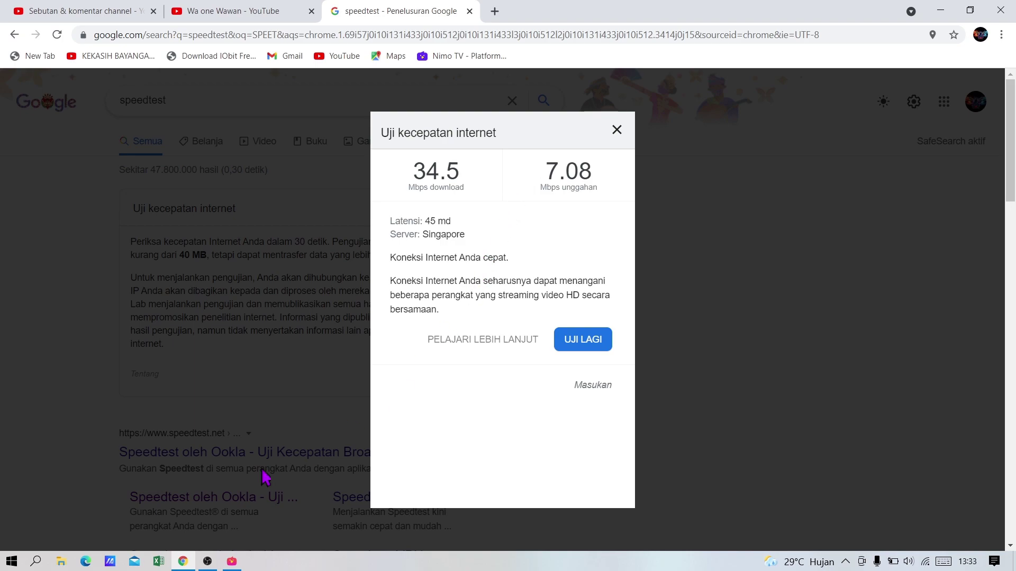
Switch to Nimo TV for Streamer, open its output settings, and set the Output Mode to Advanced
click(231, 562)
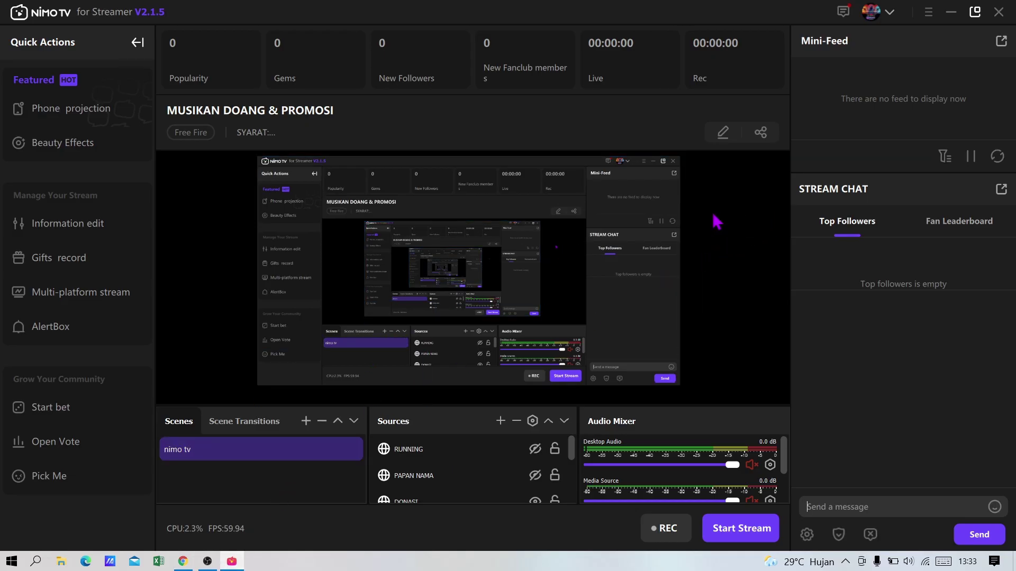
click(928, 11)
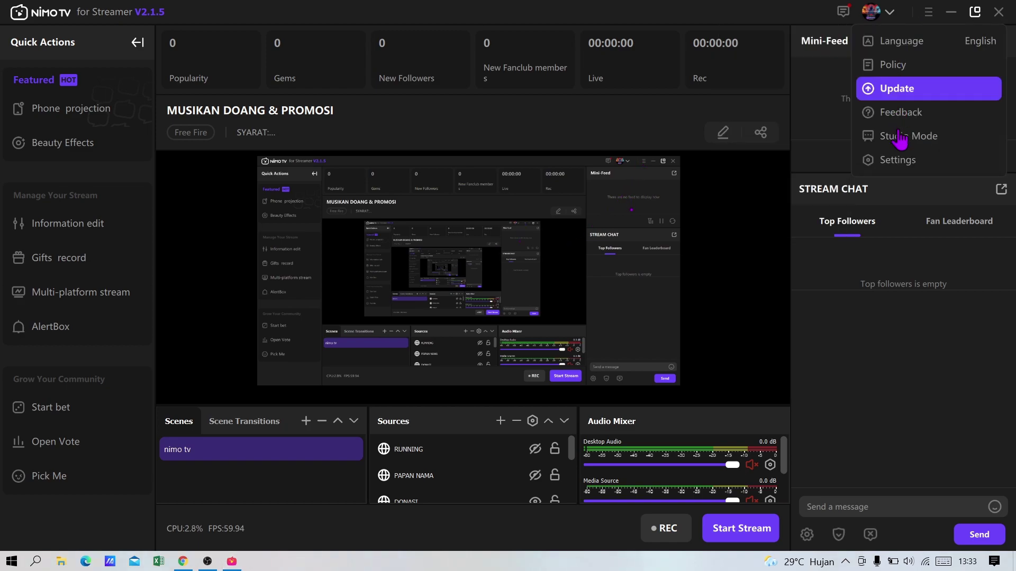
click(899, 160)
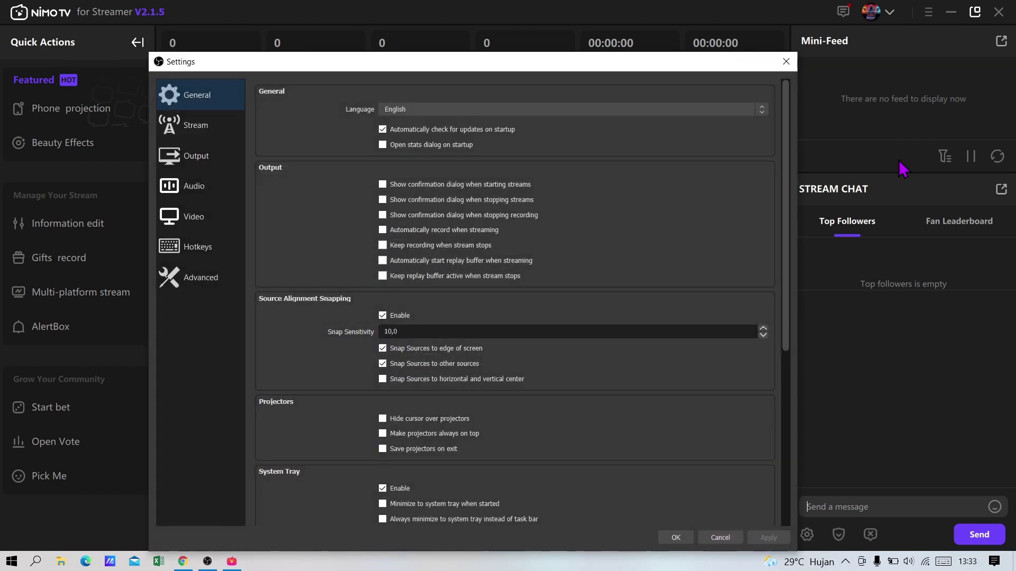
click(197, 164)
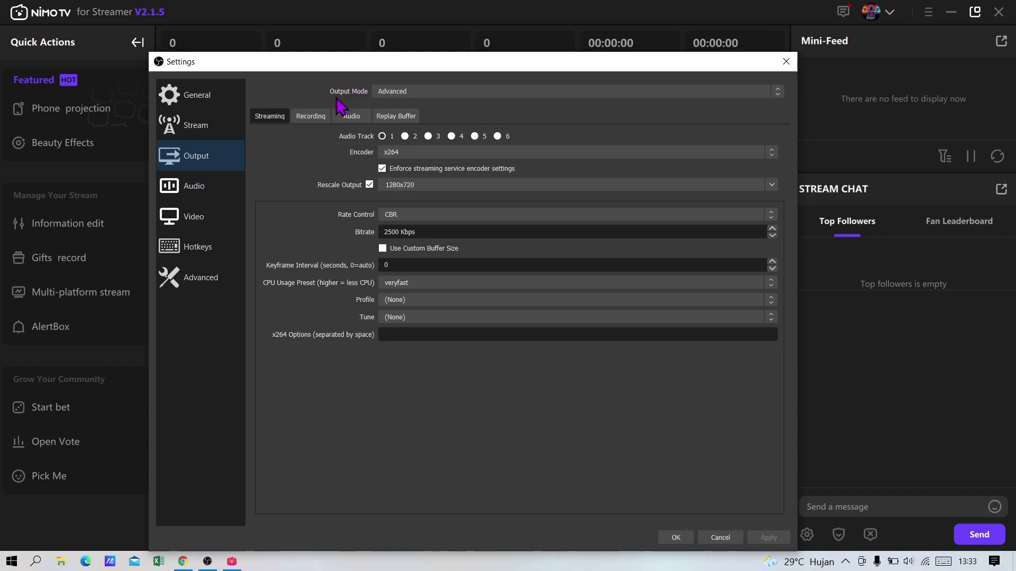
click(416, 94)
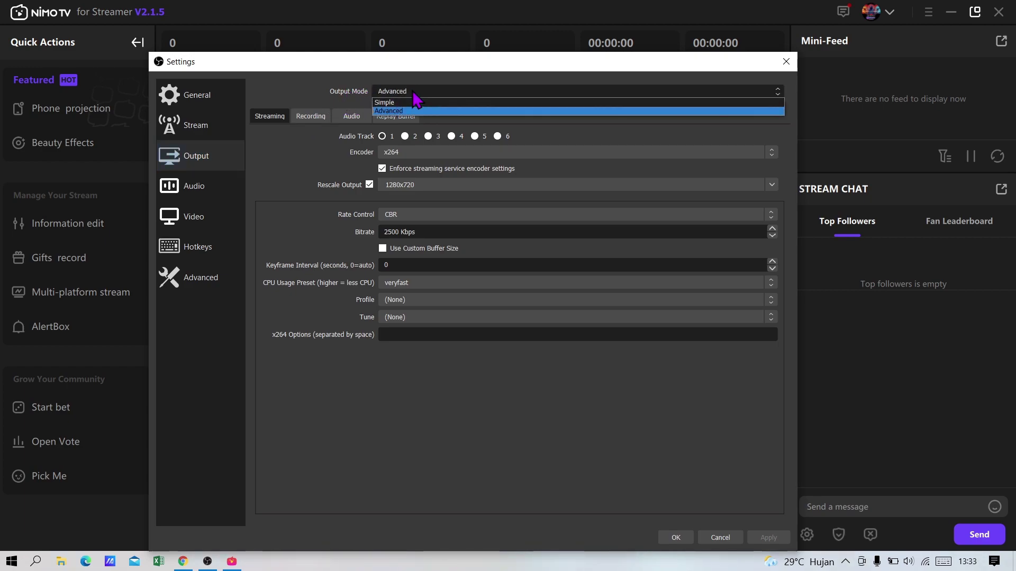
click(411, 103)
click(414, 93)
click(411, 110)
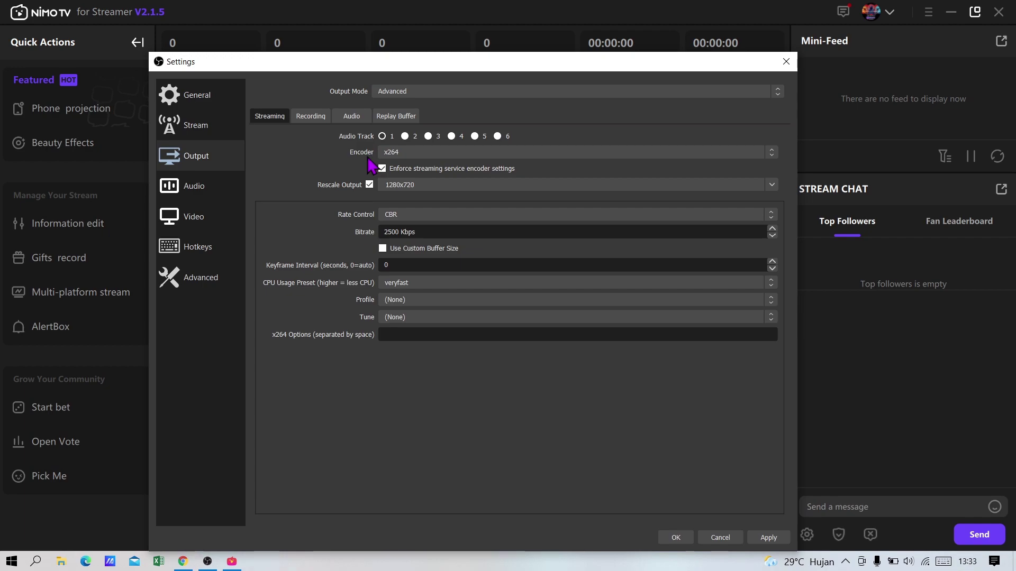
Set the streaming encoder to x264 and the Rescale Output resolution to 1280x720
click(412, 155)
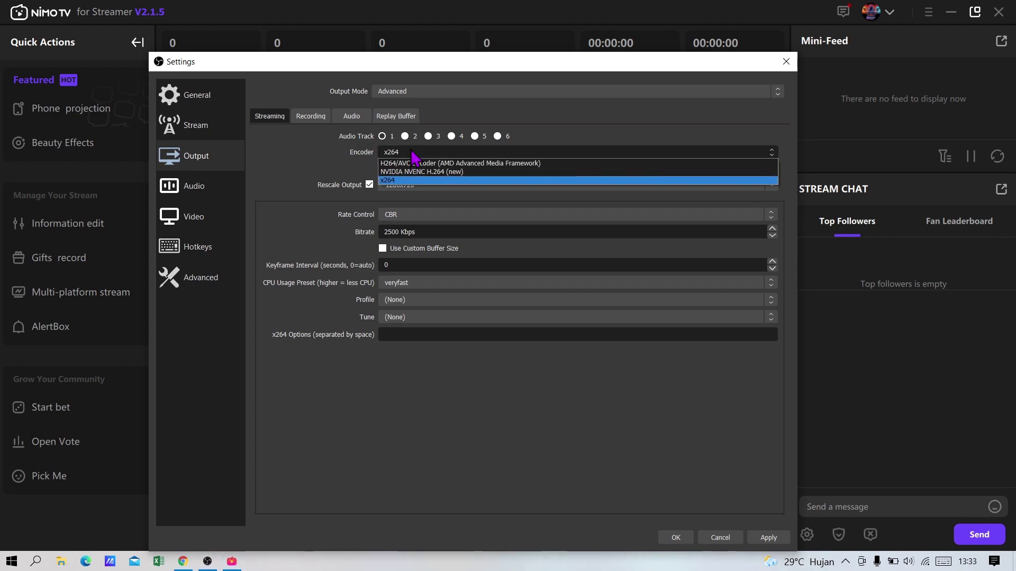
click(435, 172)
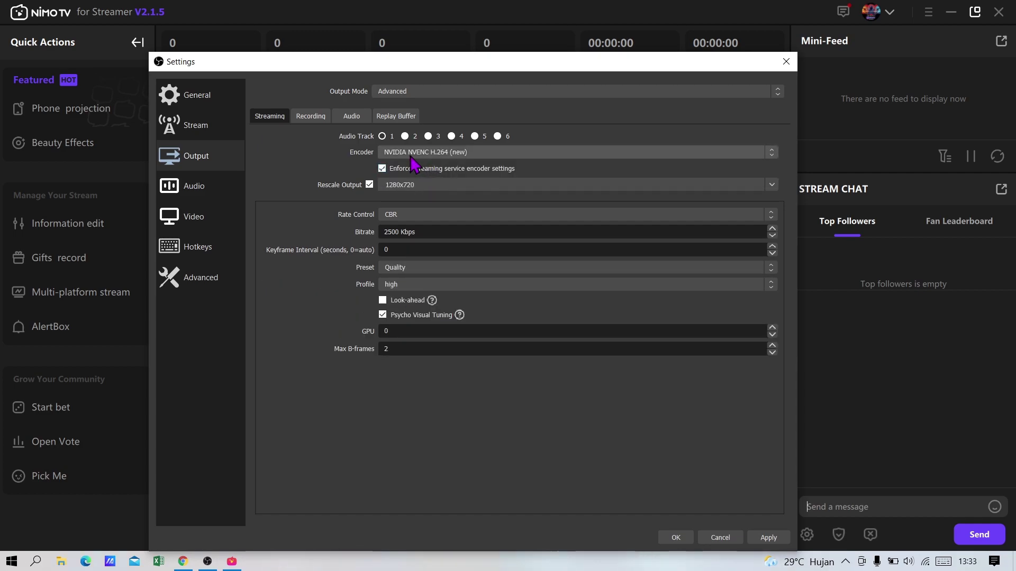
click(449, 154)
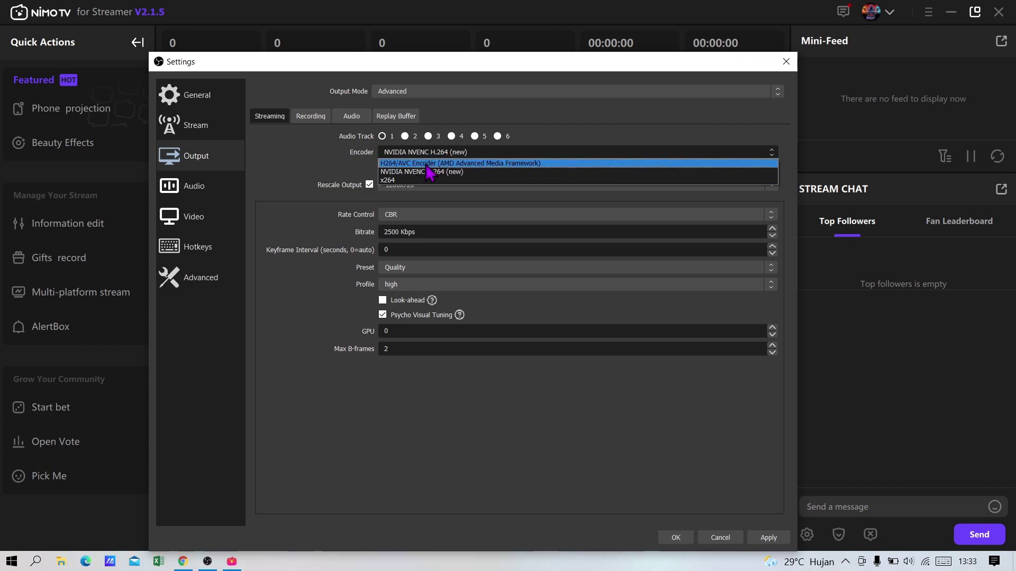
click(404, 180)
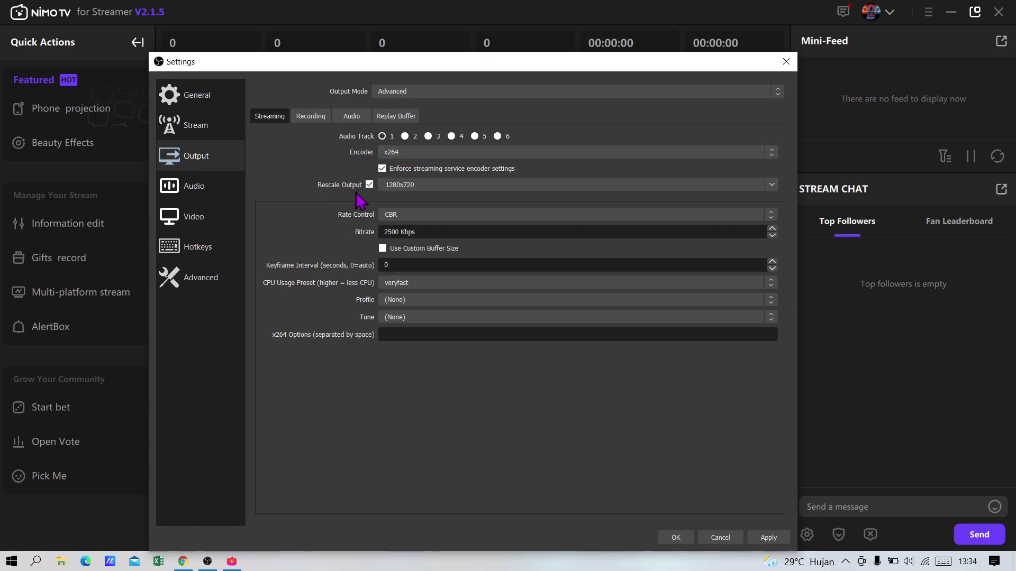
click(772, 186)
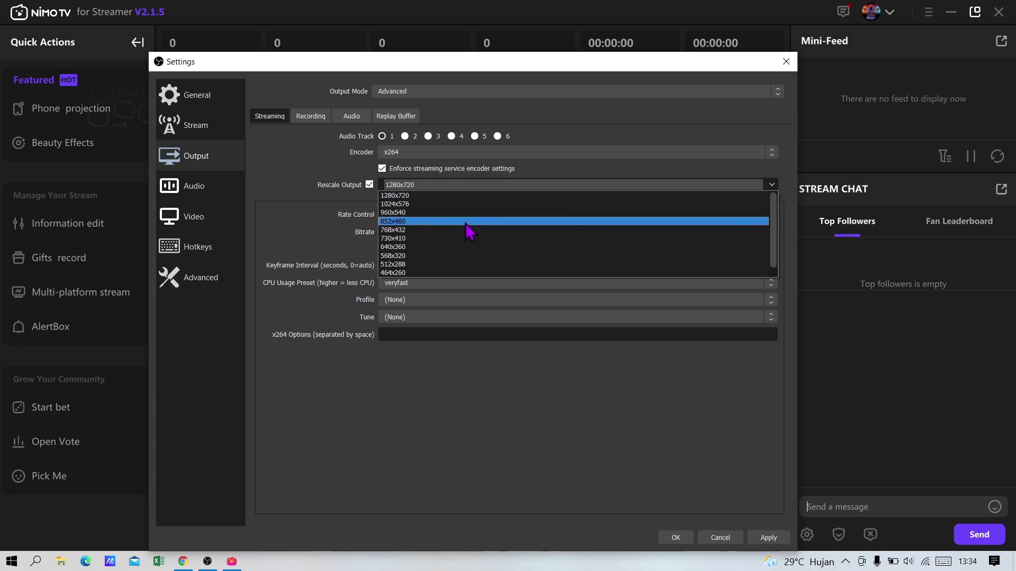
click(421, 195)
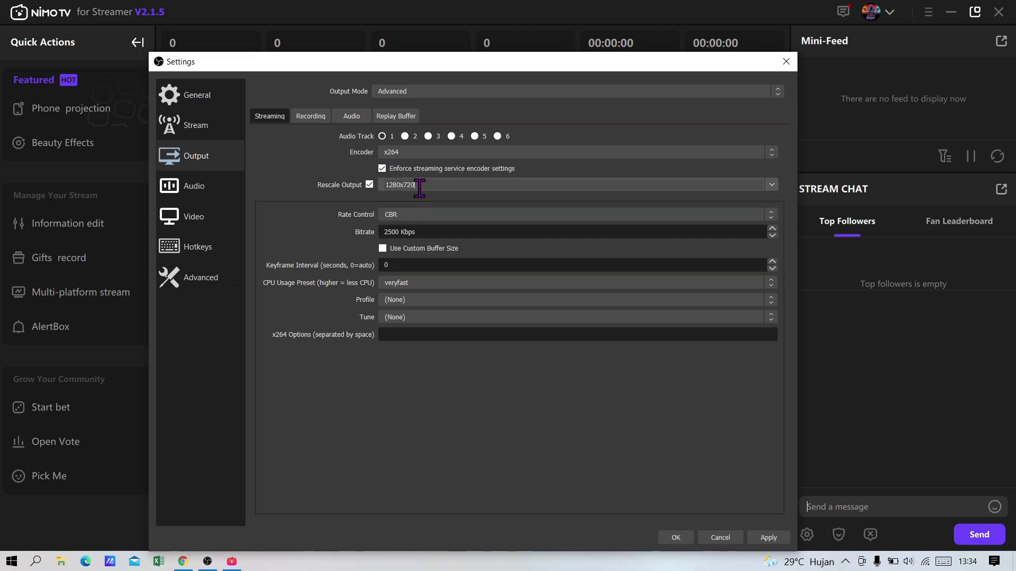
Try the NVIDIA NVENC H.264 (new) encoder, check its rescale resolutions, and switch the encoder back to x264
click(421, 153)
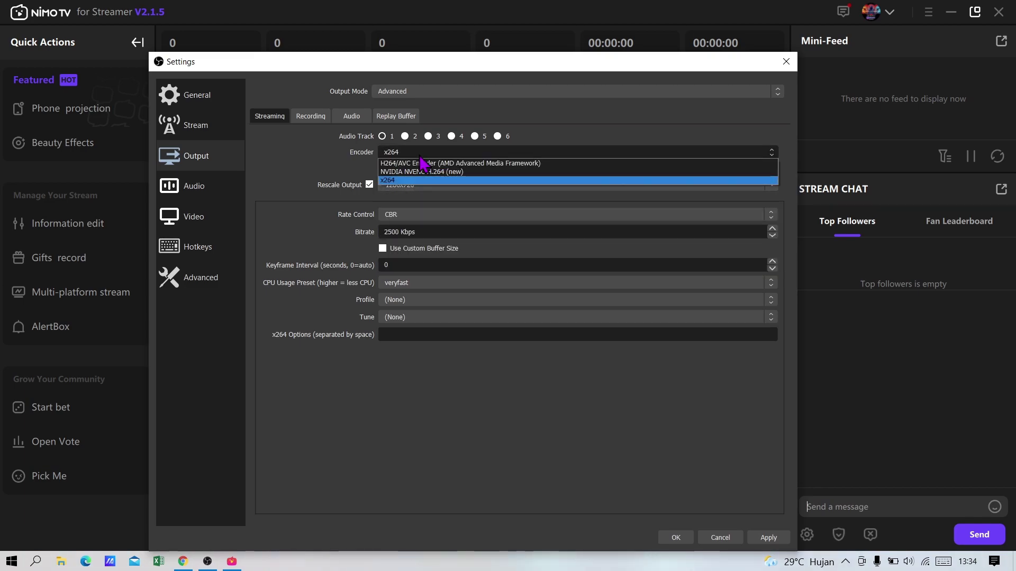
click(421, 171)
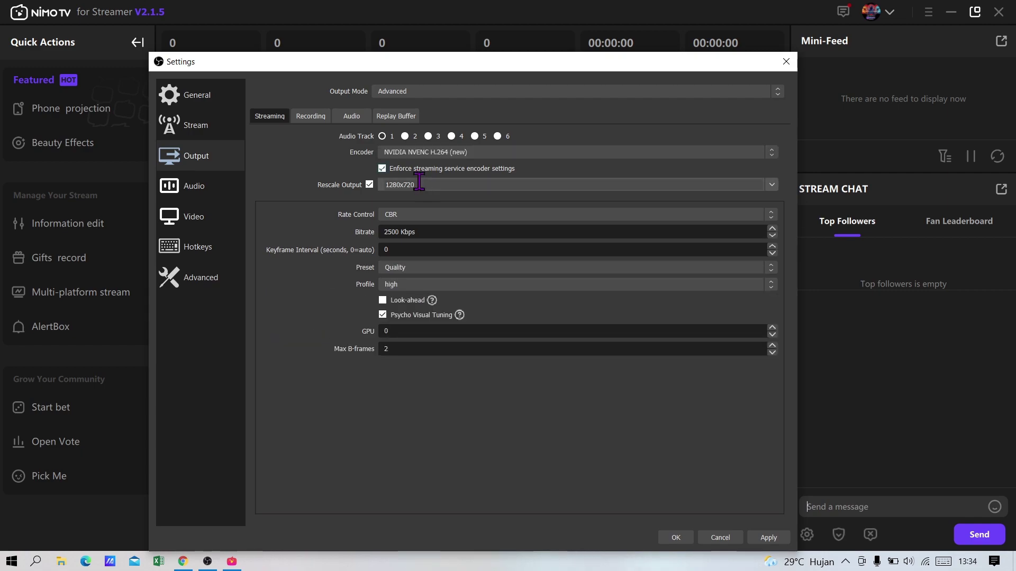
click(772, 184)
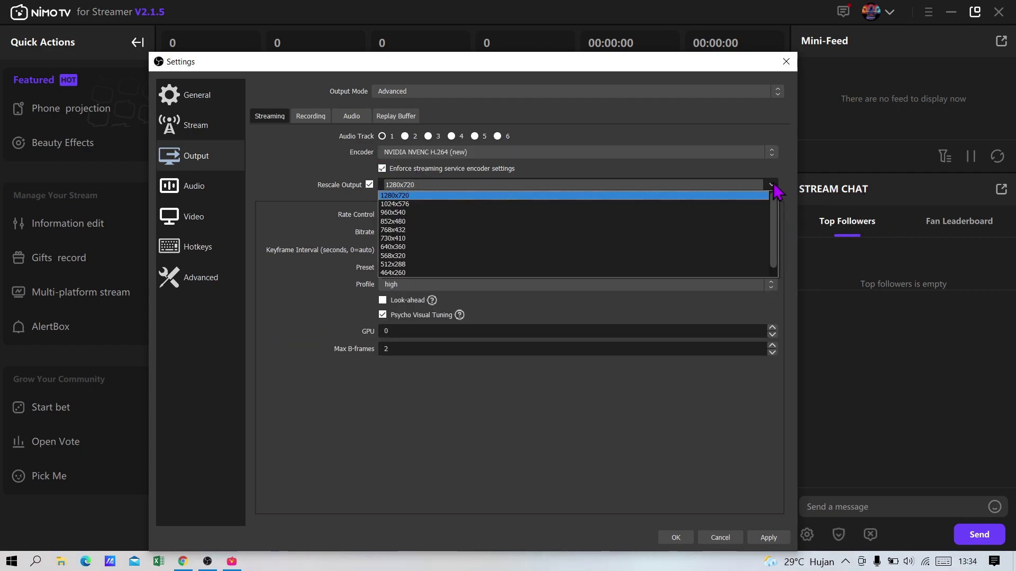
click(773, 184)
click(576, 153)
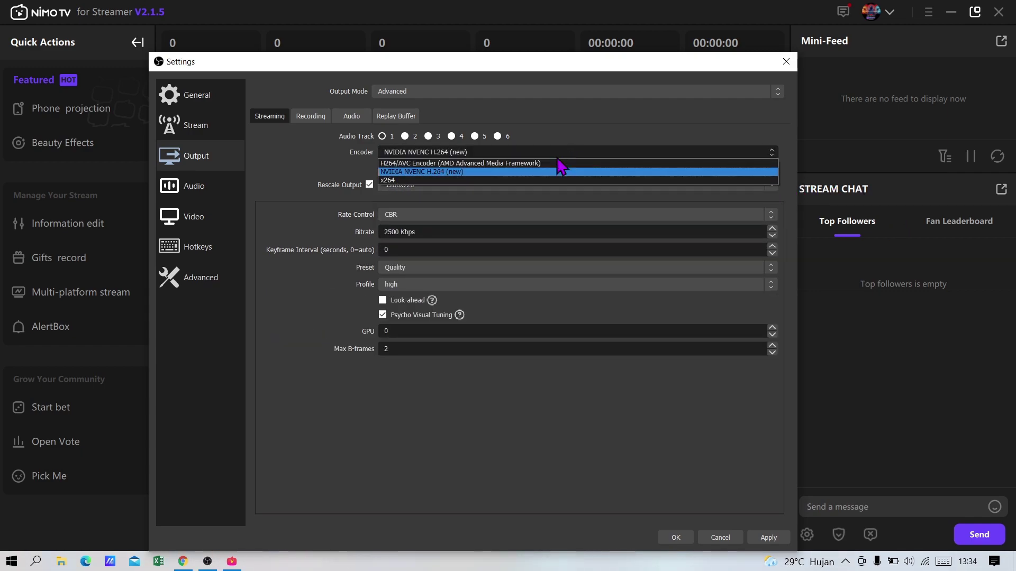
click(447, 181)
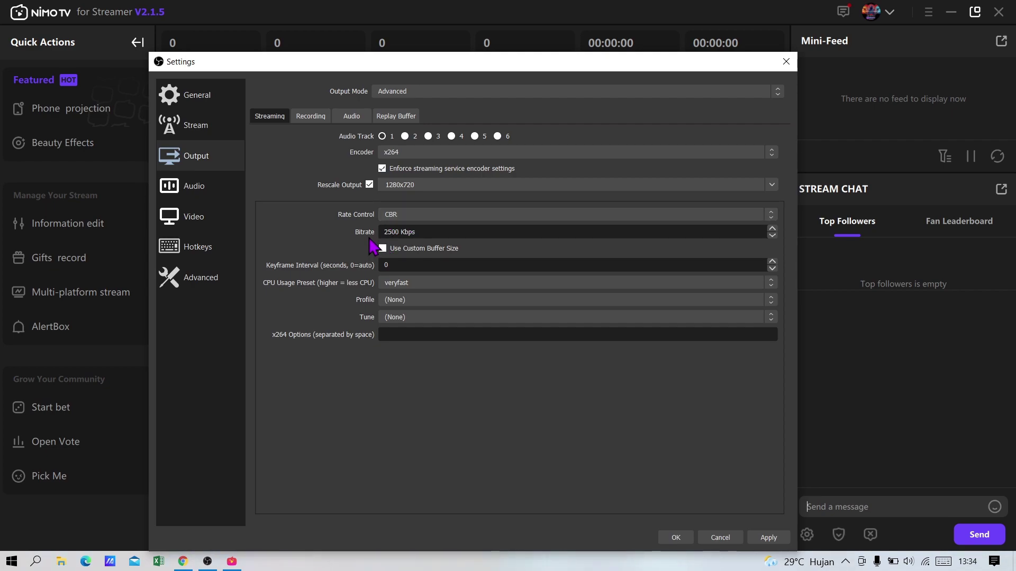
click(185, 559)
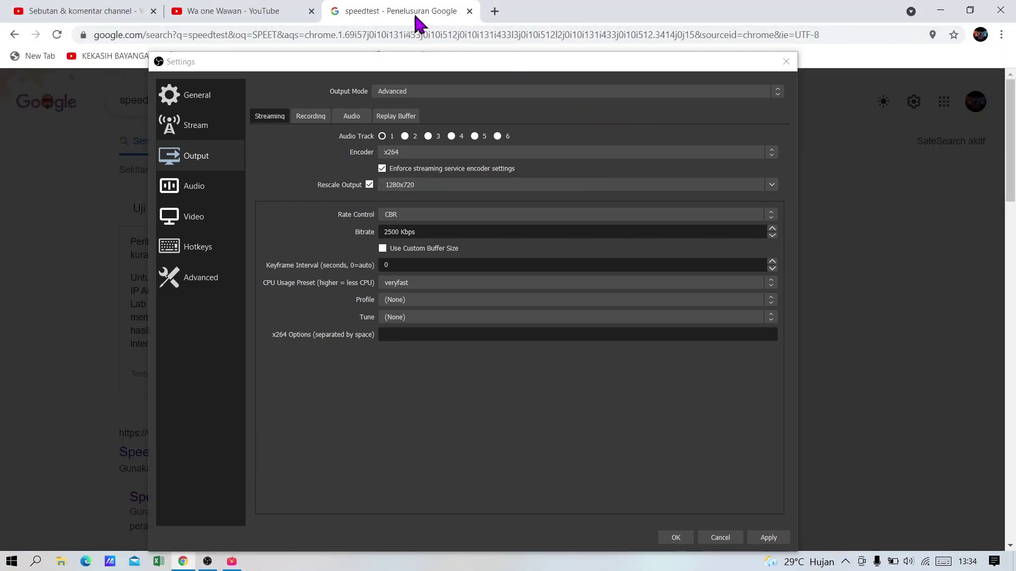
click(941, 11)
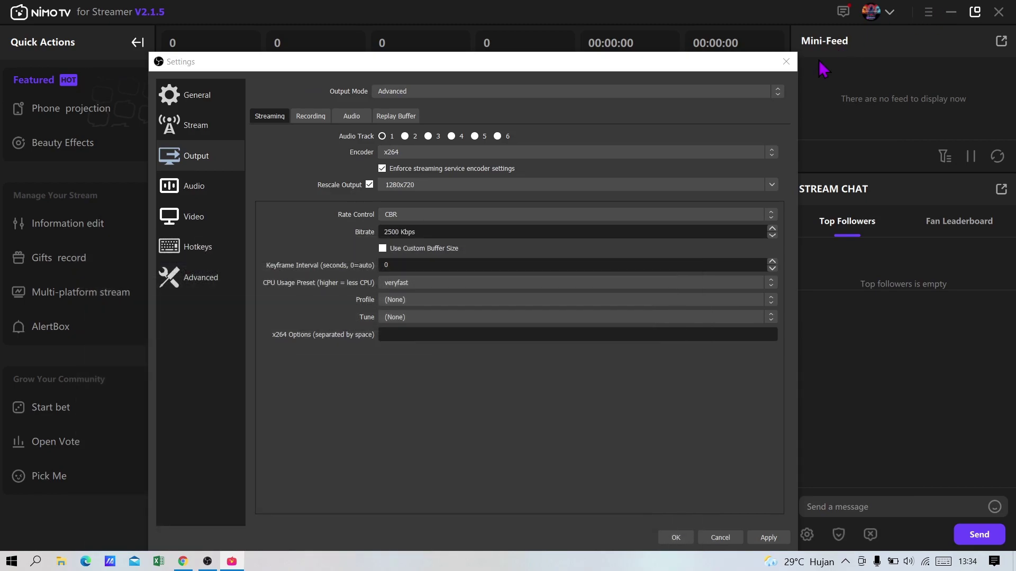
Set the streaming bitrate to 2700 Kbps
click(394, 231)
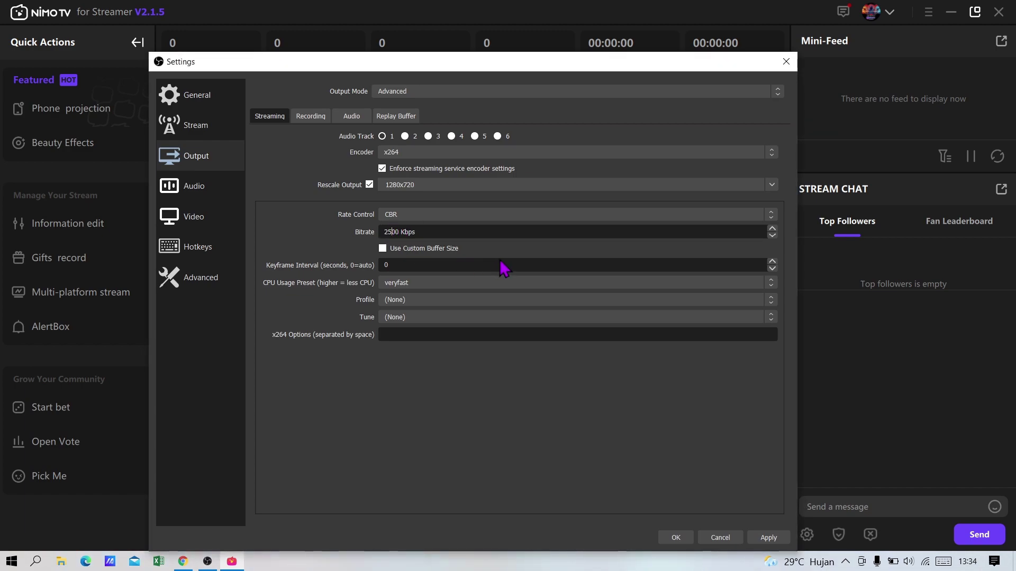
key(BackSpace)
text(300)
text(27)
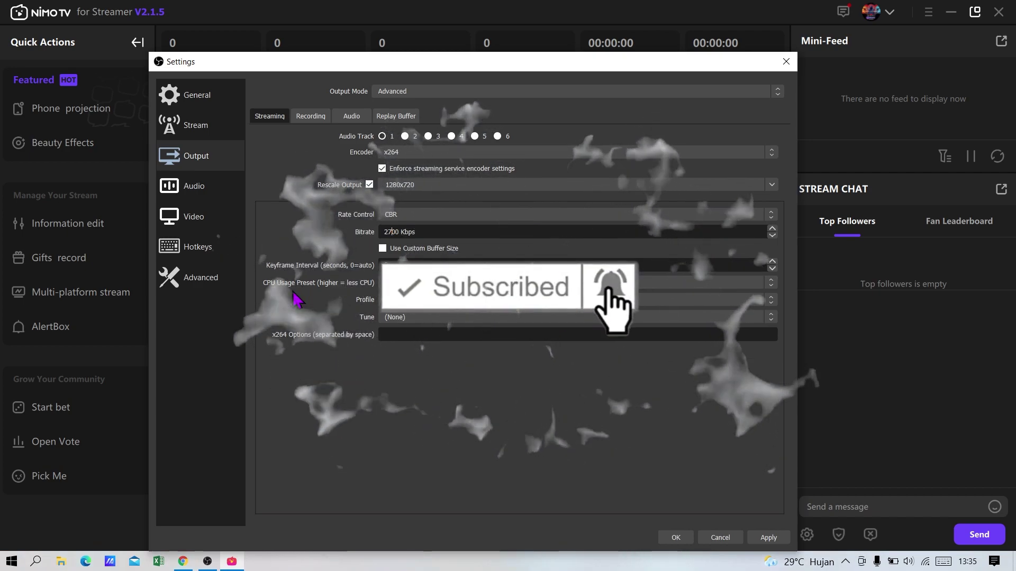
Select veryfast as the CPU Usage Preset and apply the output settings
click(420, 284)
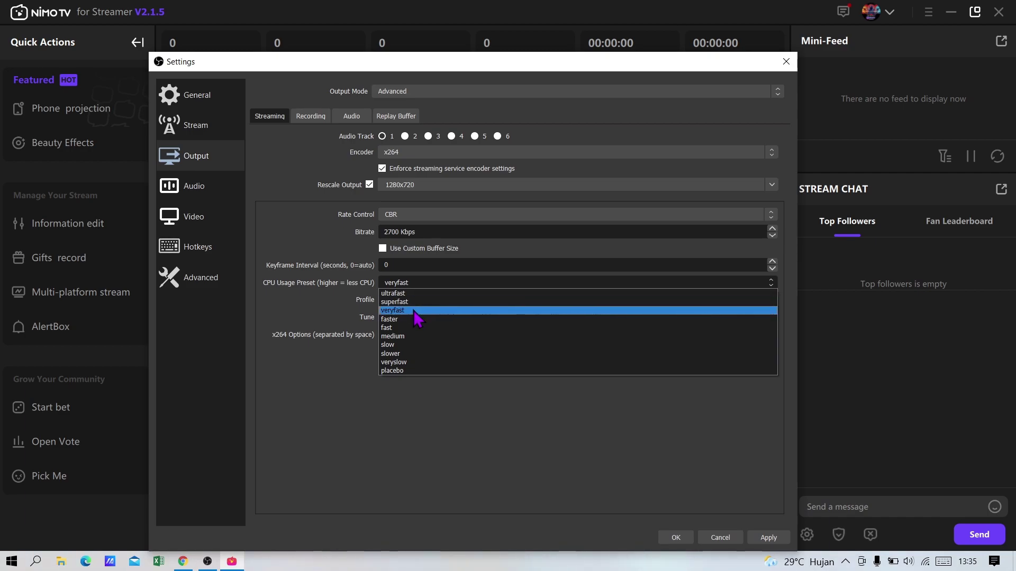
click(414, 310)
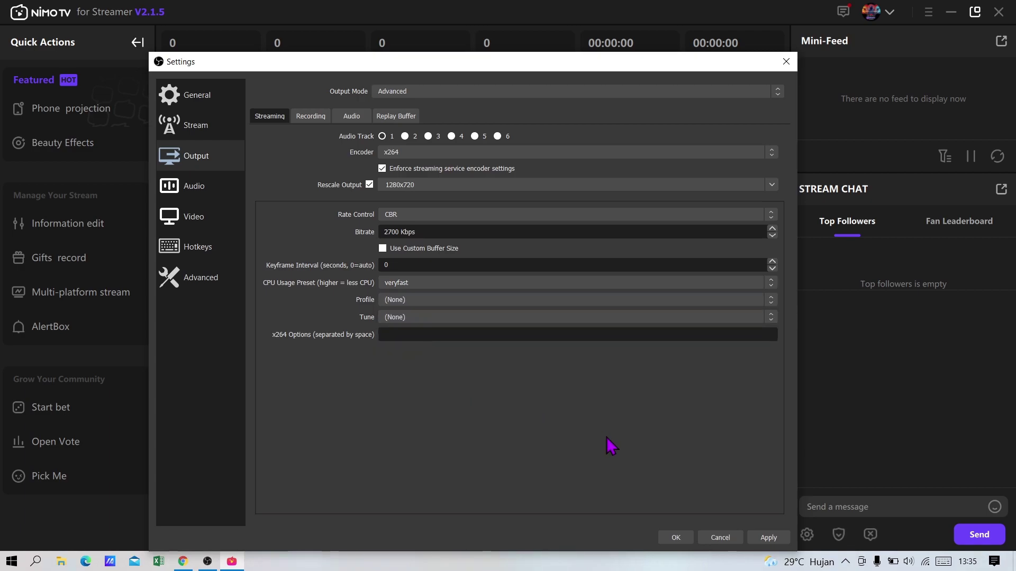
click(768, 537)
View the audio settings, and check the video settings' available output (scaled) and base (canvas) resolutions
click(201, 186)
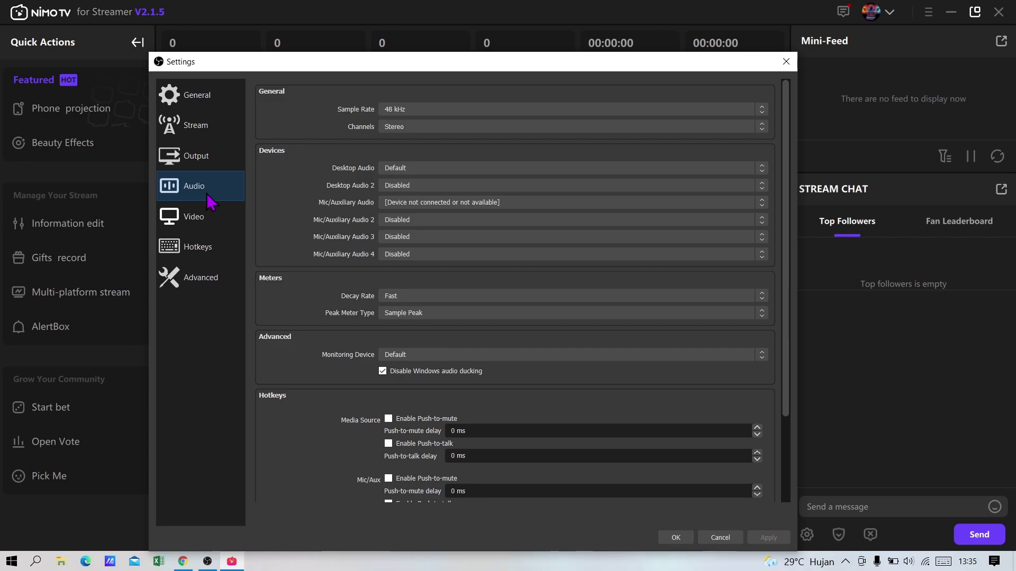
click(203, 219)
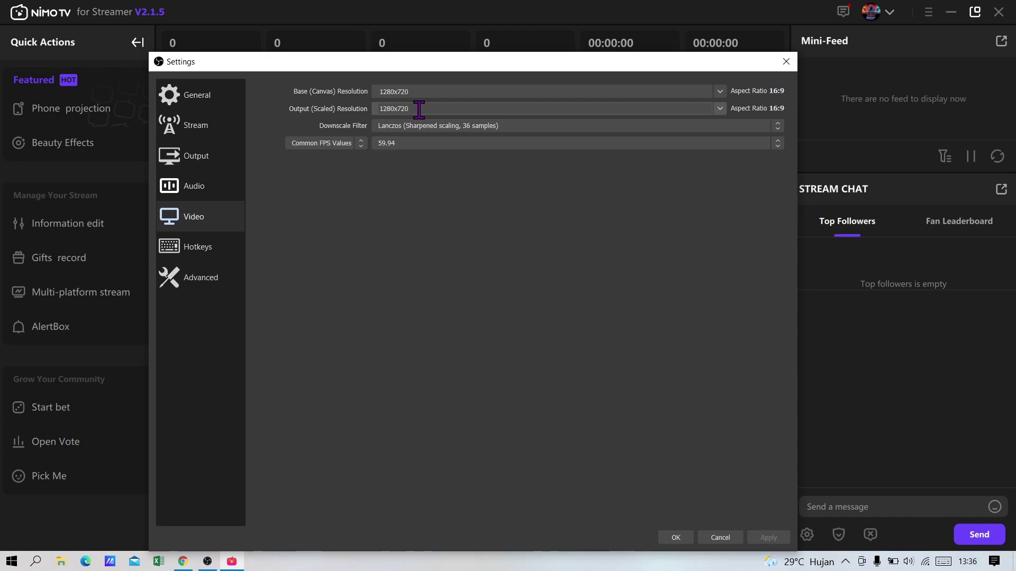
click(719, 109)
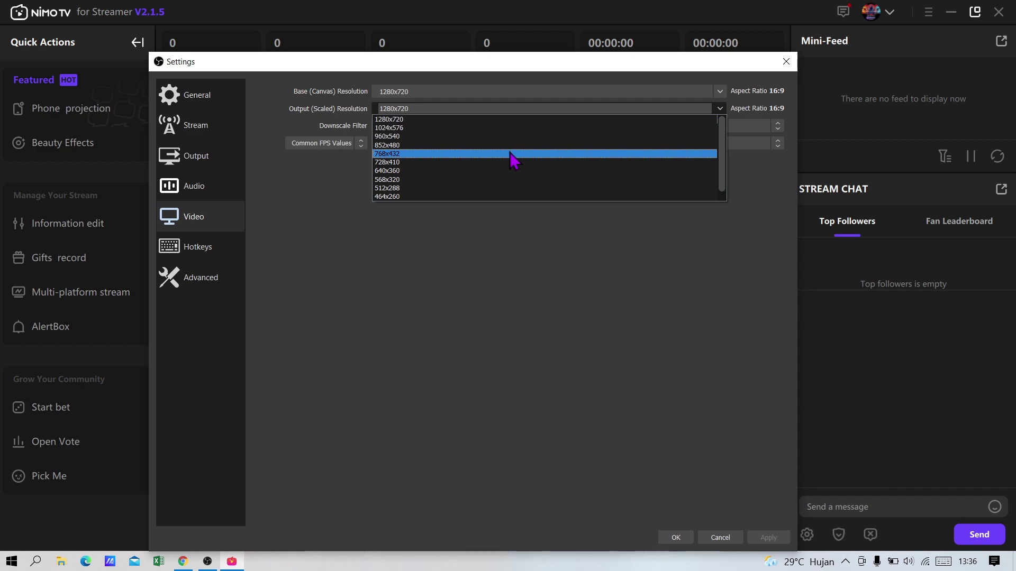
click(722, 111)
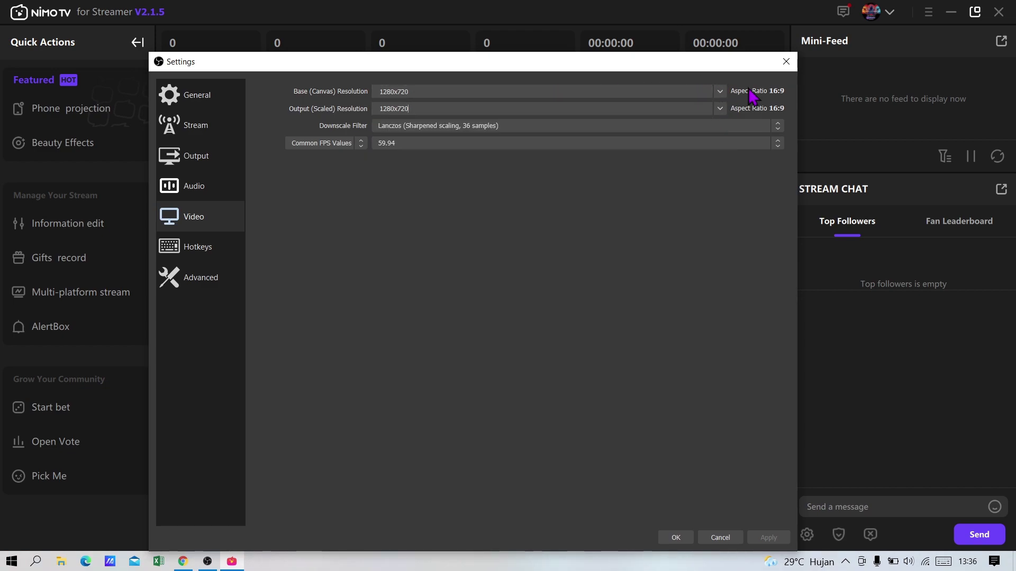
click(724, 92)
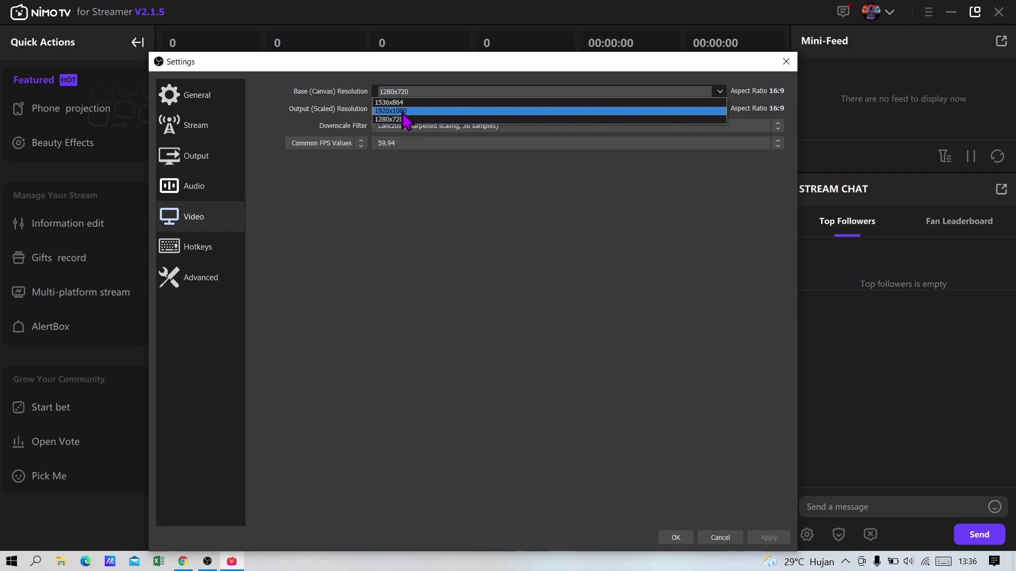
click(722, 91)
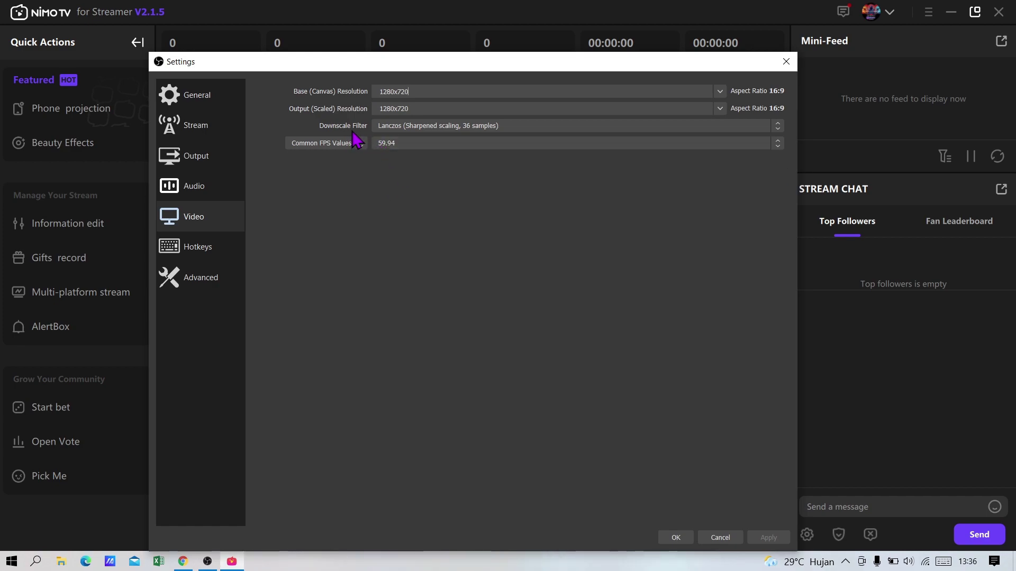
Try the Bicubic (Sharpened scaling, 16 samples) downscale filter and switch back to Lanczos (Sharpened scaling, 36 samples)
click(520, 128)
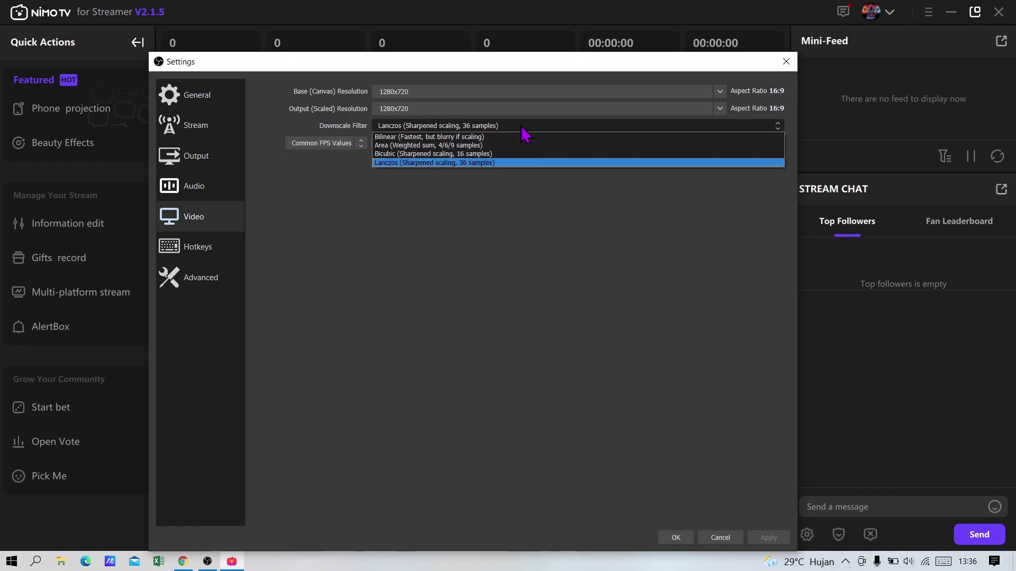
click(493, 154)
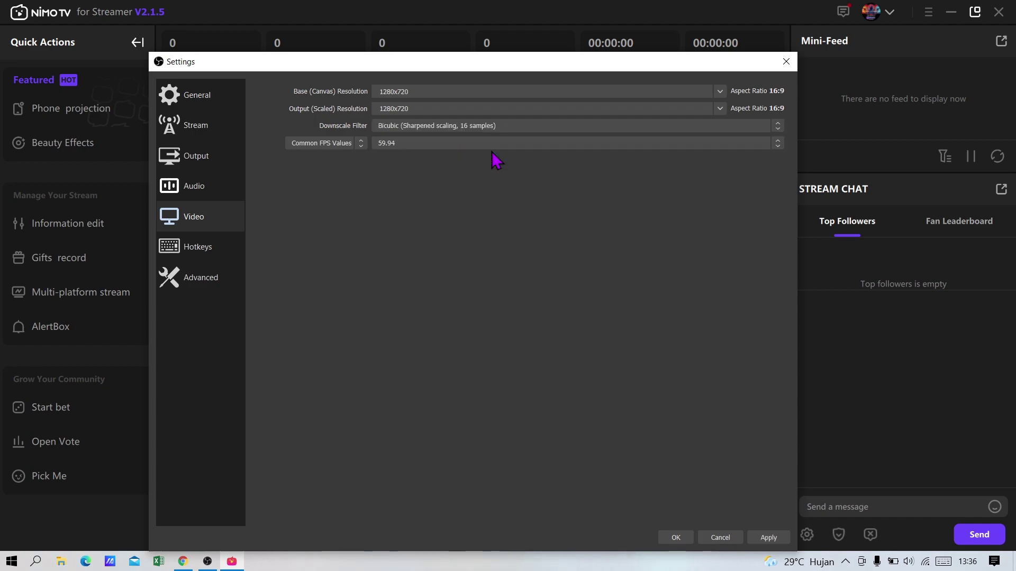
click(482, 127)
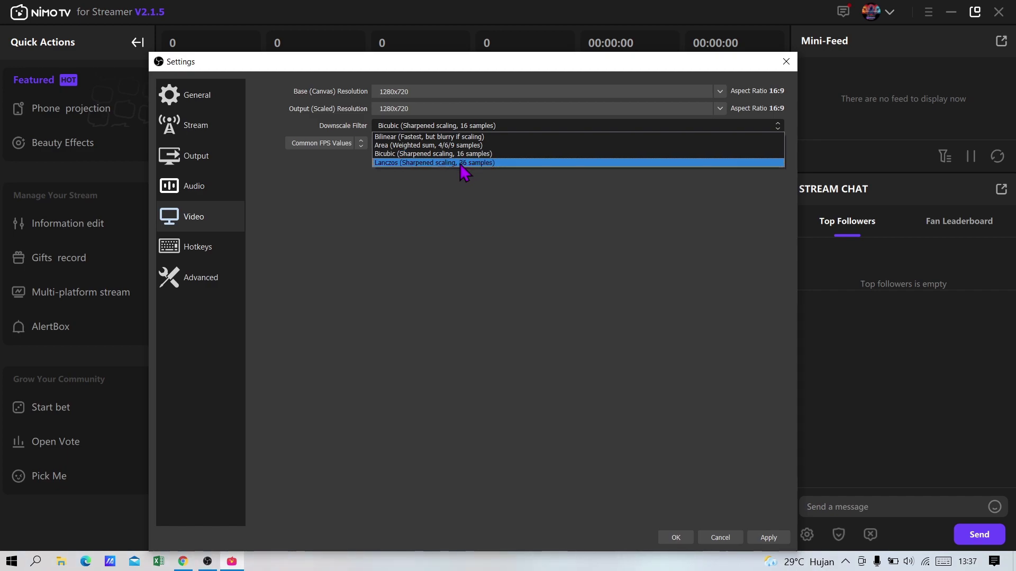
click(459, 164)
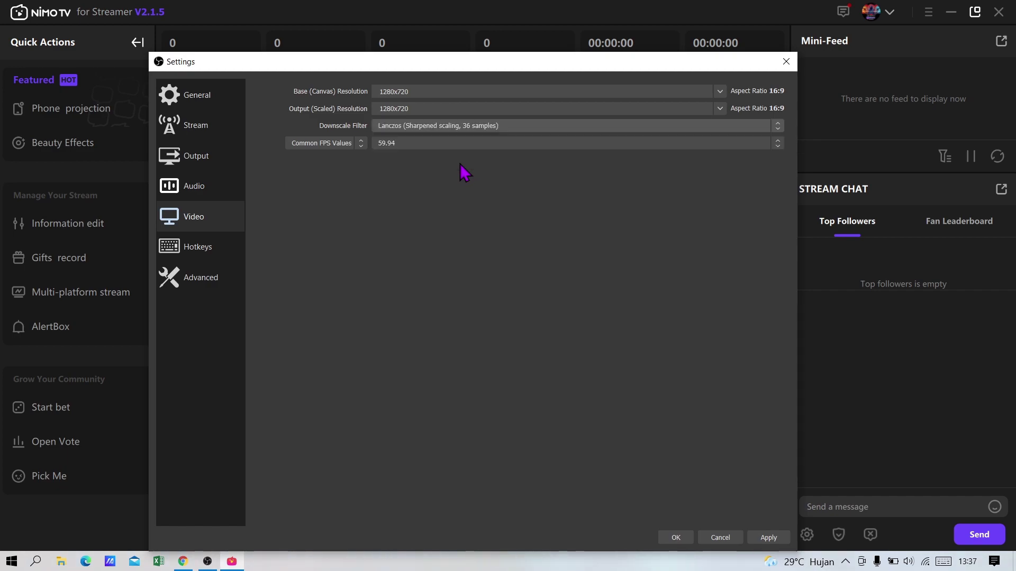
Select 59.94 as the common FPS value, apply the video settings, and close the settings window
click(458, 144)
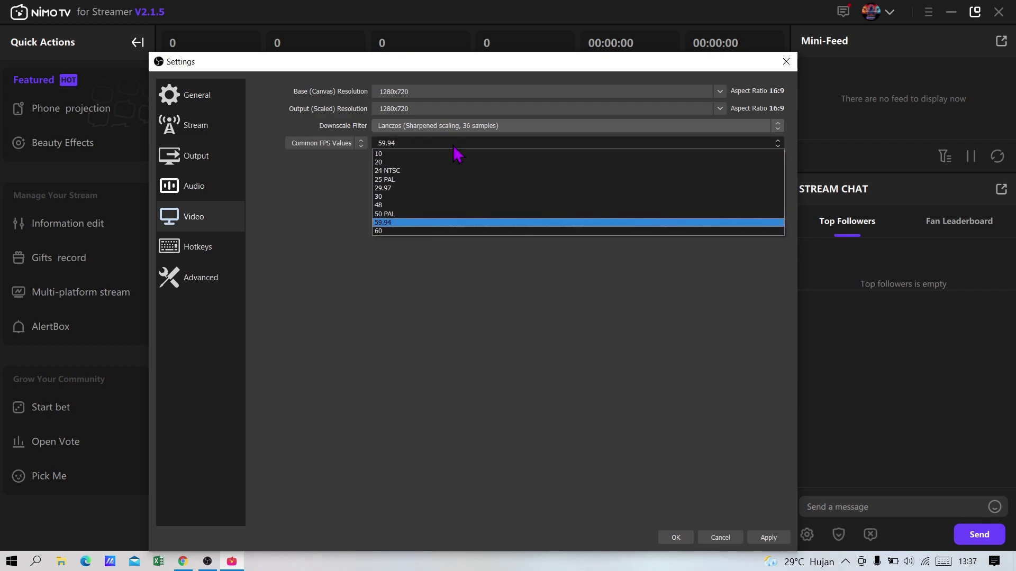
click(431, 225)
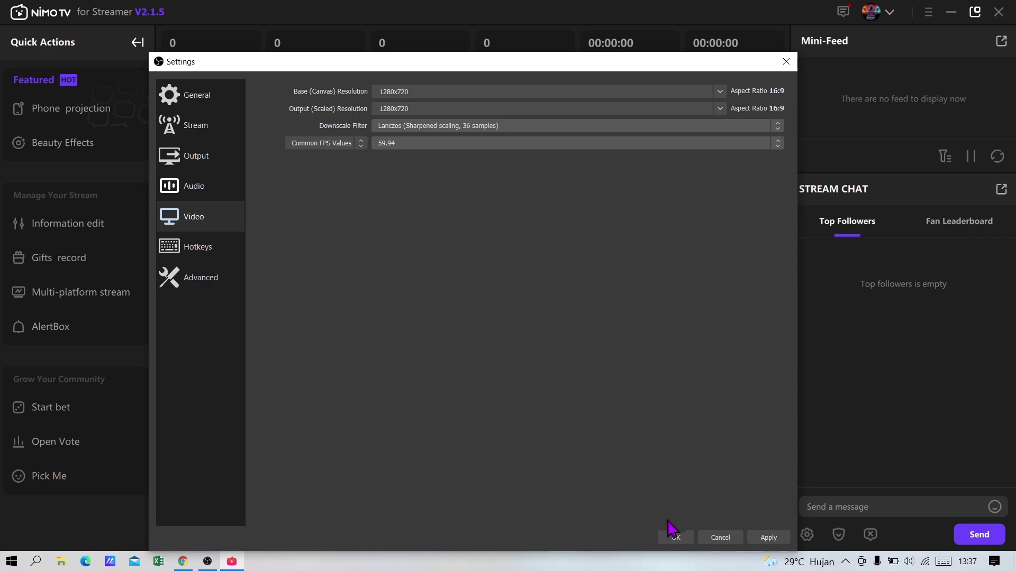
click(770, 538)
click(677, 536)
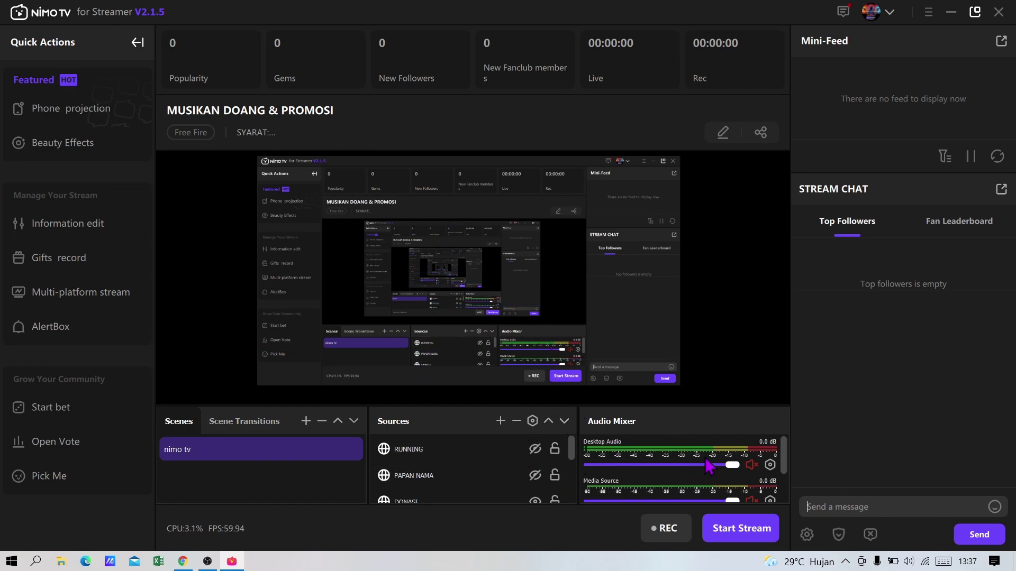
Add a new scene with a new media source, and browse the DATA (F:) drive for its local file
click(305, 422)
click(450, 367)
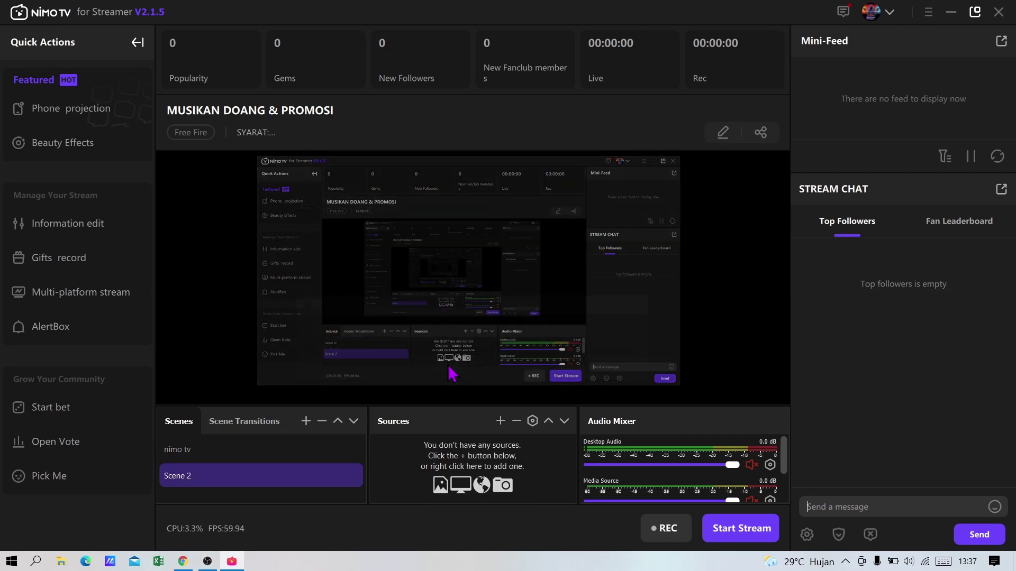
click(500, 422)
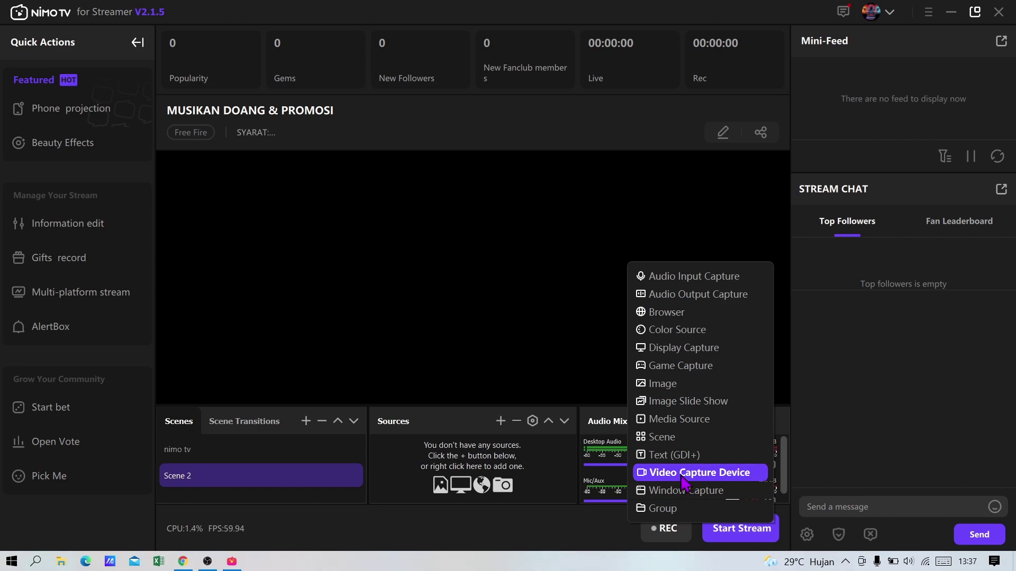
click(680, 419)
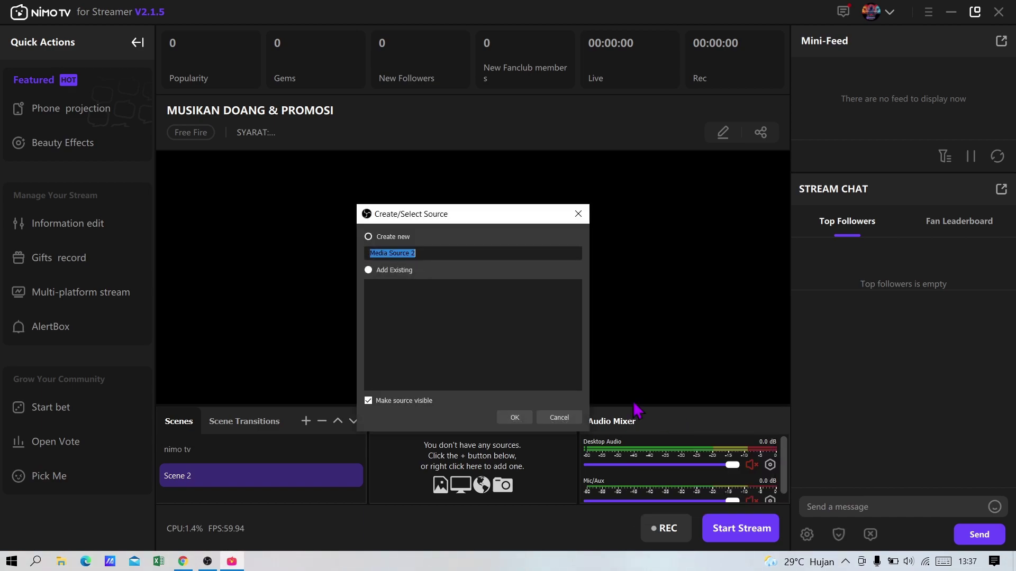
click(512, 418)
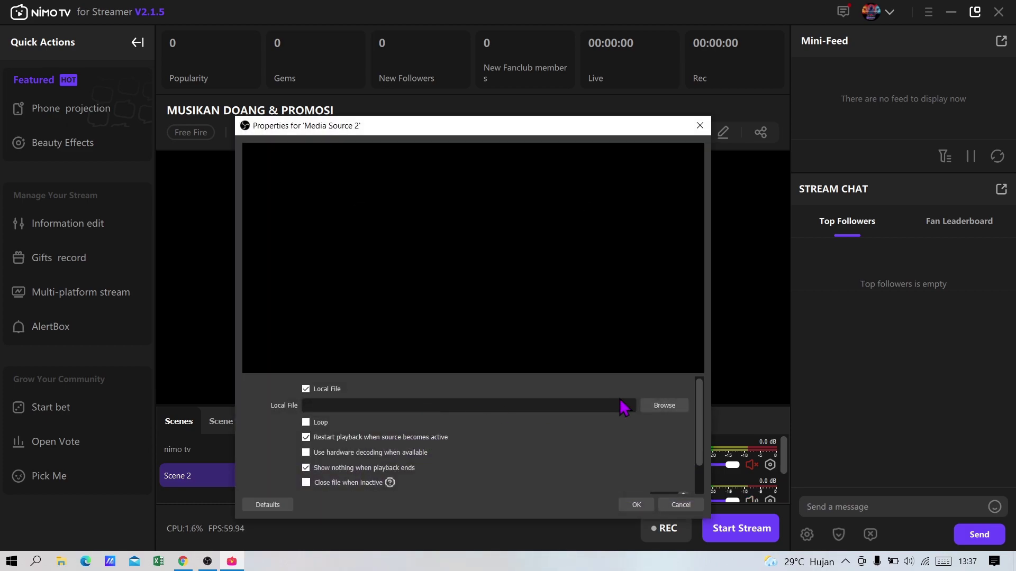
click(661, 406)
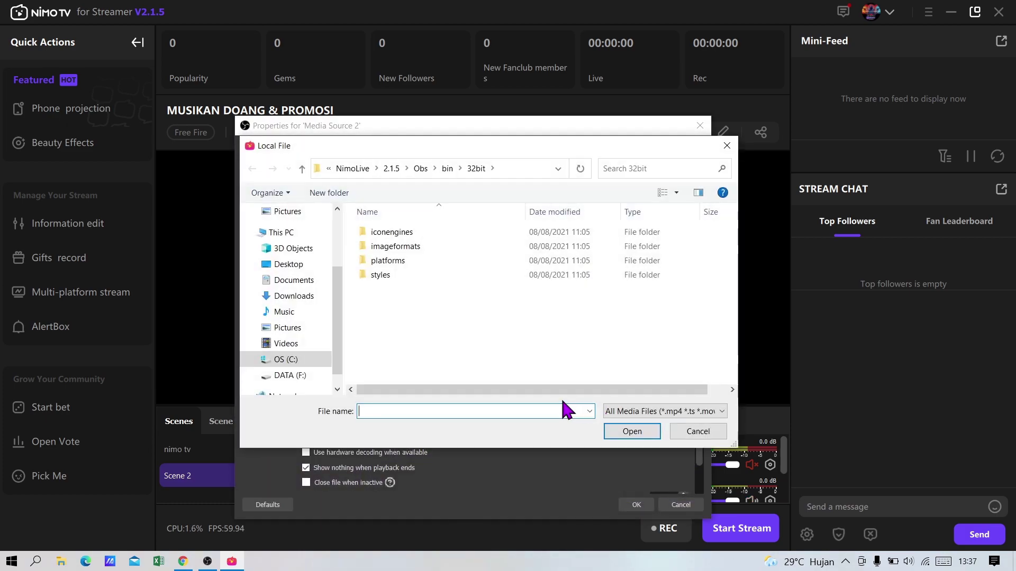
click(312, 375)
Look through the konten YT folder and the subfolders of 68 Overlay for a media file
scroll(405, 336, down, 2)
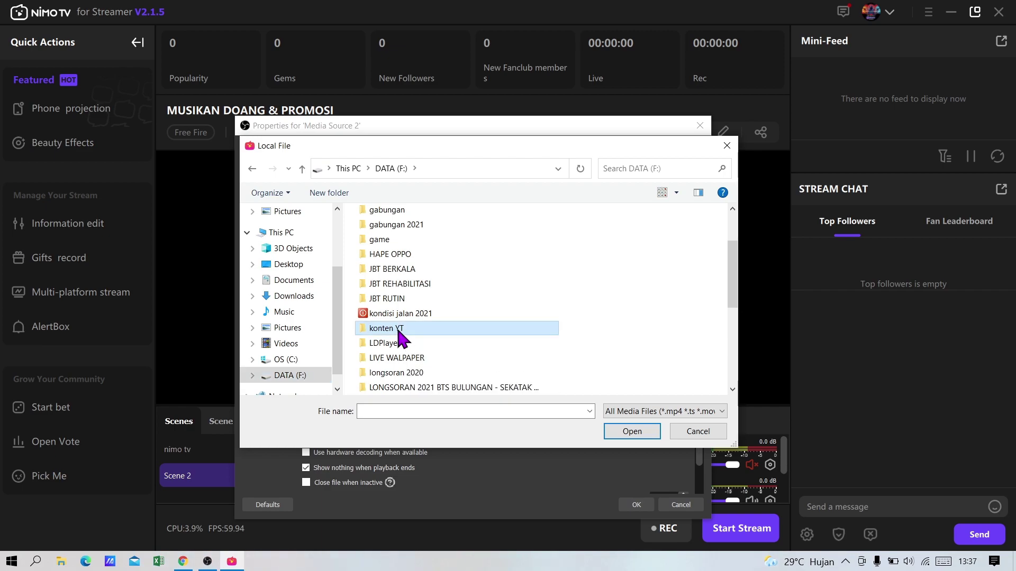
double_click(395, 327)
scroll(535, 316, down, 2)
scroll(556, 317, down, 5)
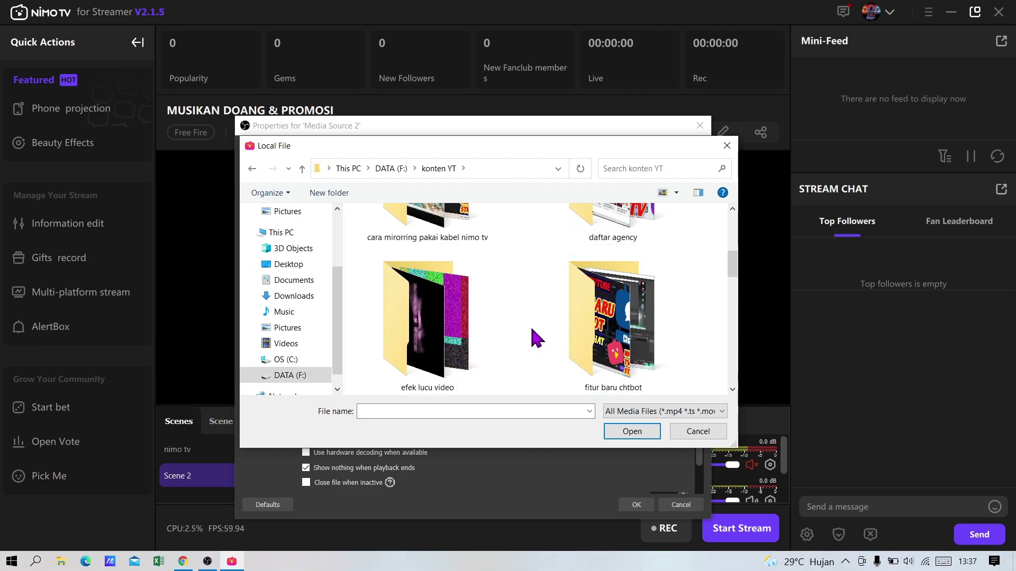
scroll(442, 343, down, 2)
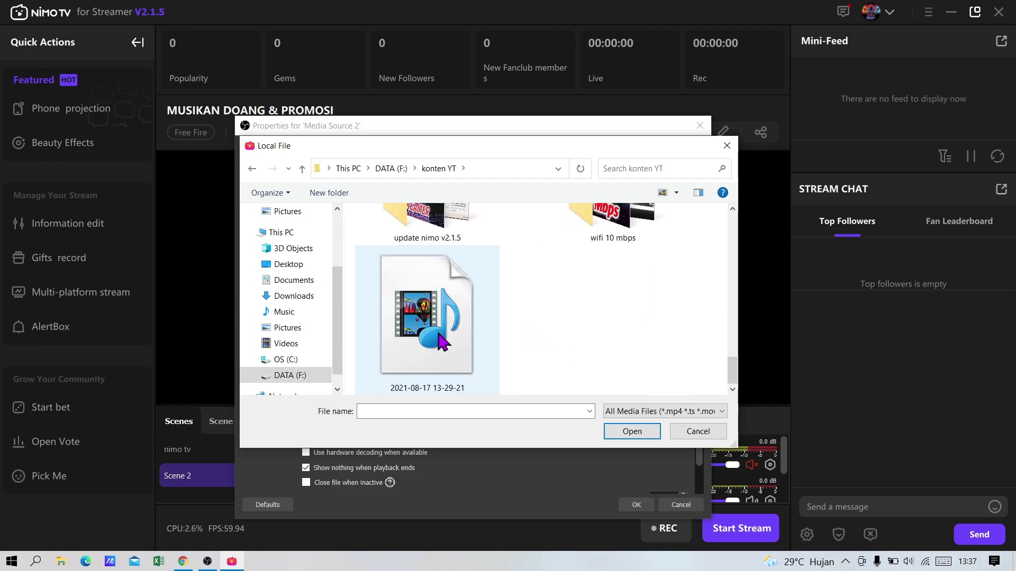
scroll(441, 341, up, 10)
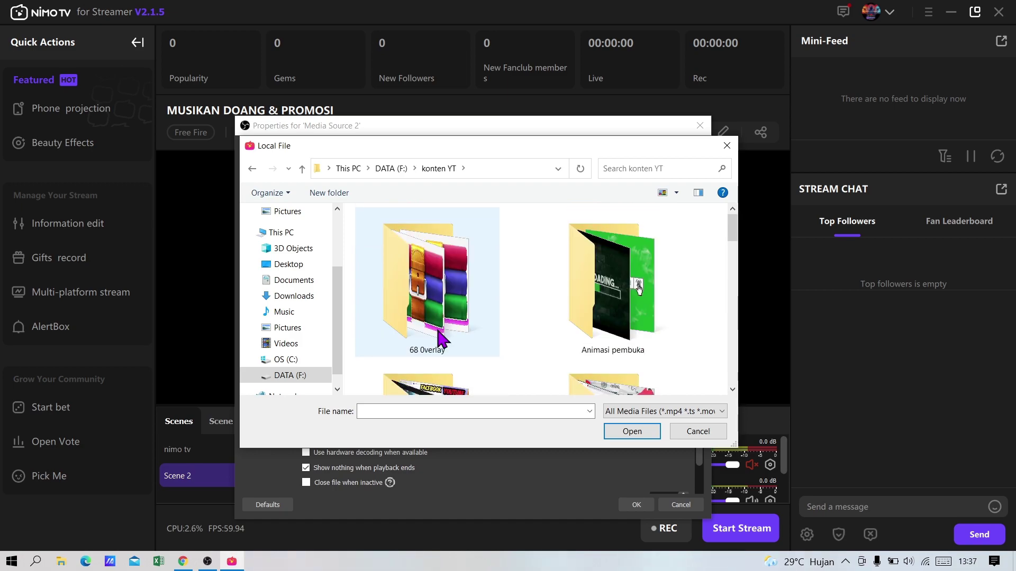
click(446, 294)
double_click(428, 294)
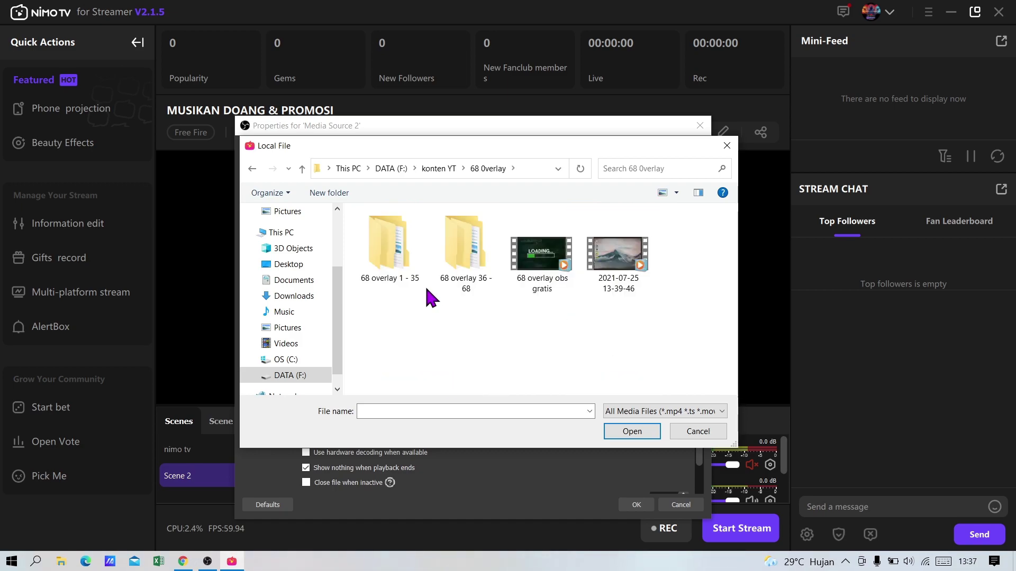
double_click(448, 242)
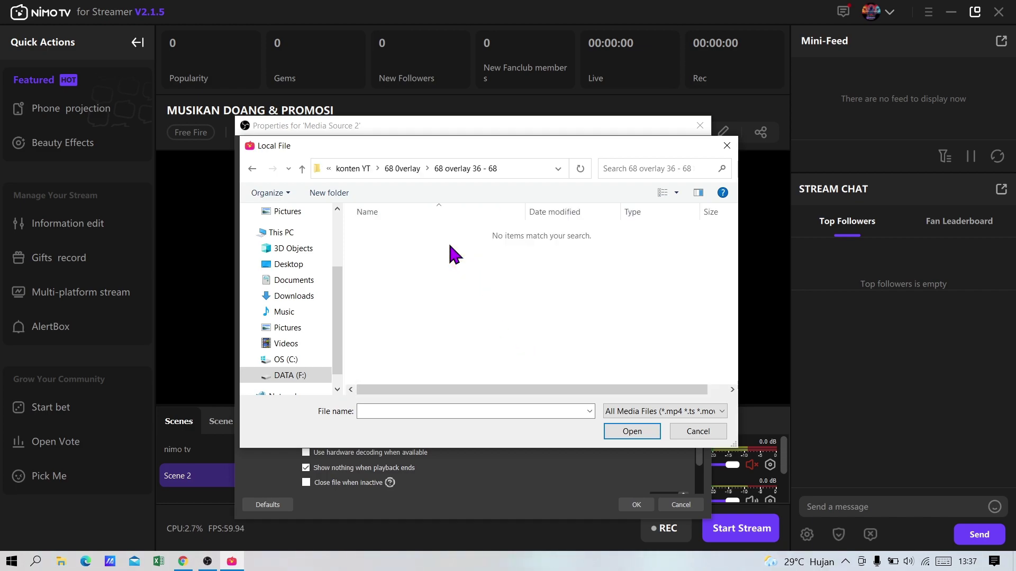
click(252, 168)
double_click(369, 246)
click(252, 168)
click(252, 168)
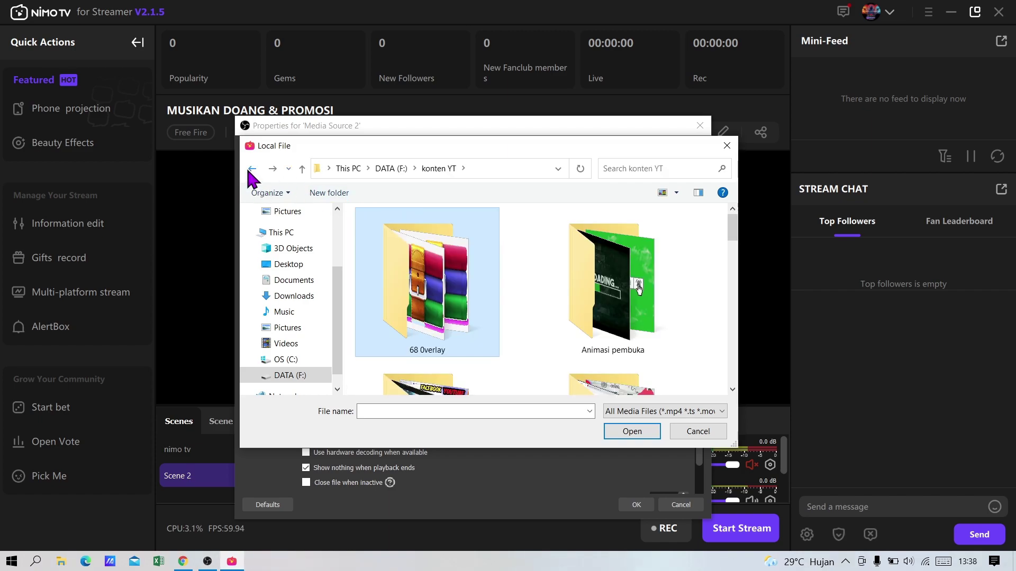
click(252, 168)
Load the file video logo guild from DATA (F:) as a looping media source and enlarge it on the canvas
scroll(465, 365, down, 2)
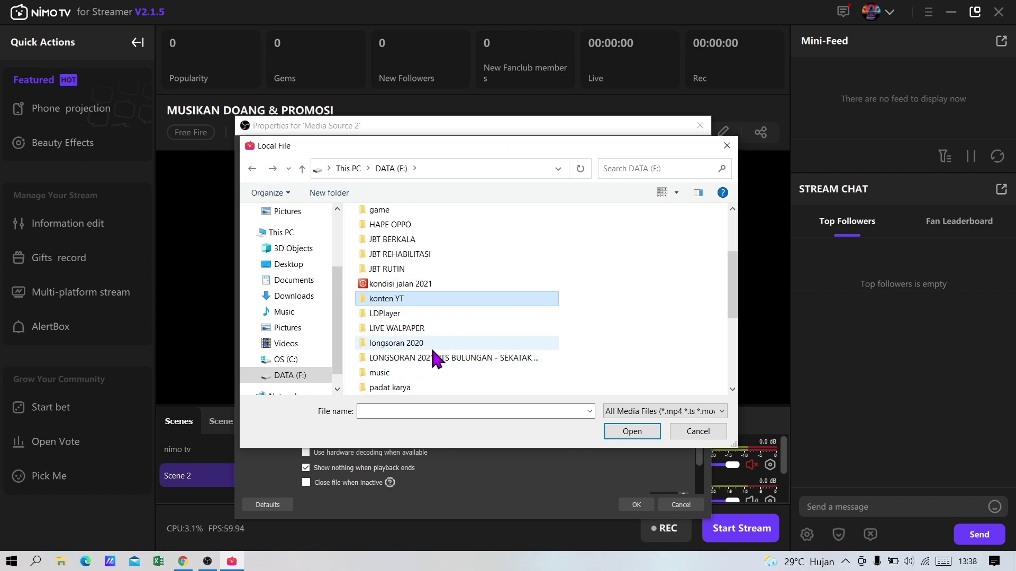
scroll(420, 331, down, 4)
click(407, 389)
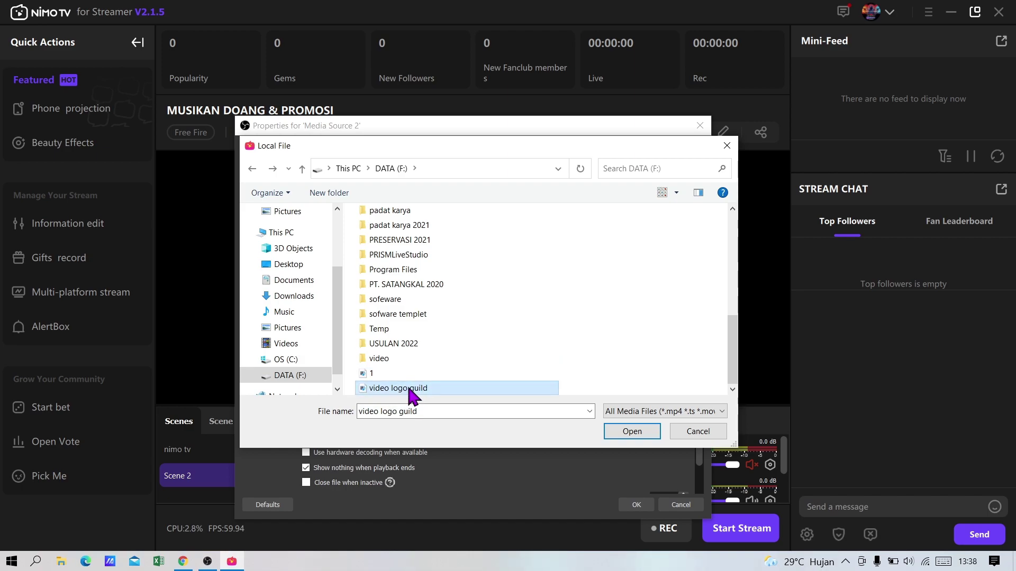
click(626, 433)
click(324, 422)
click(637, 505)
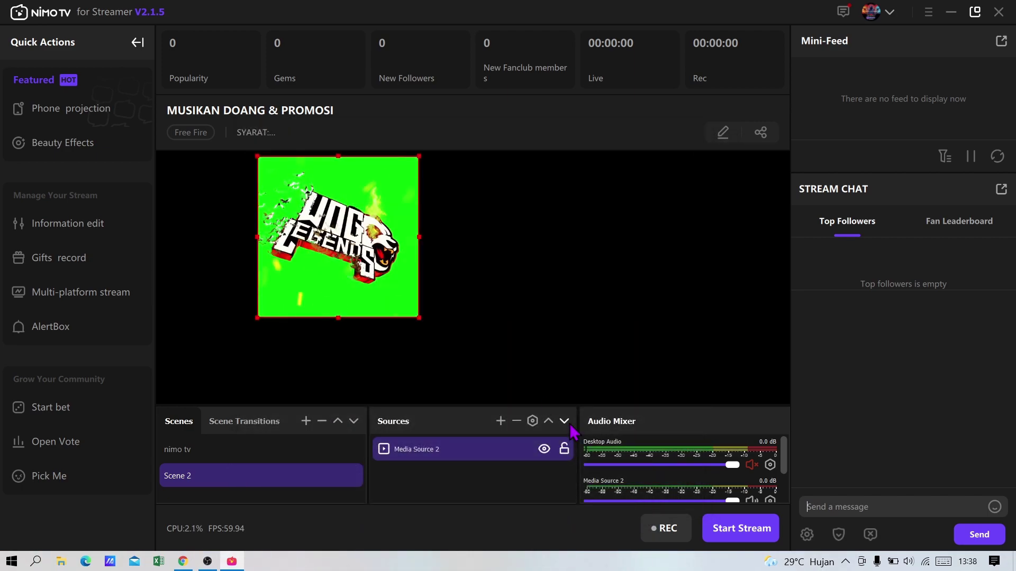
drag(419, 318, 497, 324)
Add a Chroma Key effect filter with the default name to the logo media source, keeping Green as the key colour
right_click(692, 169)
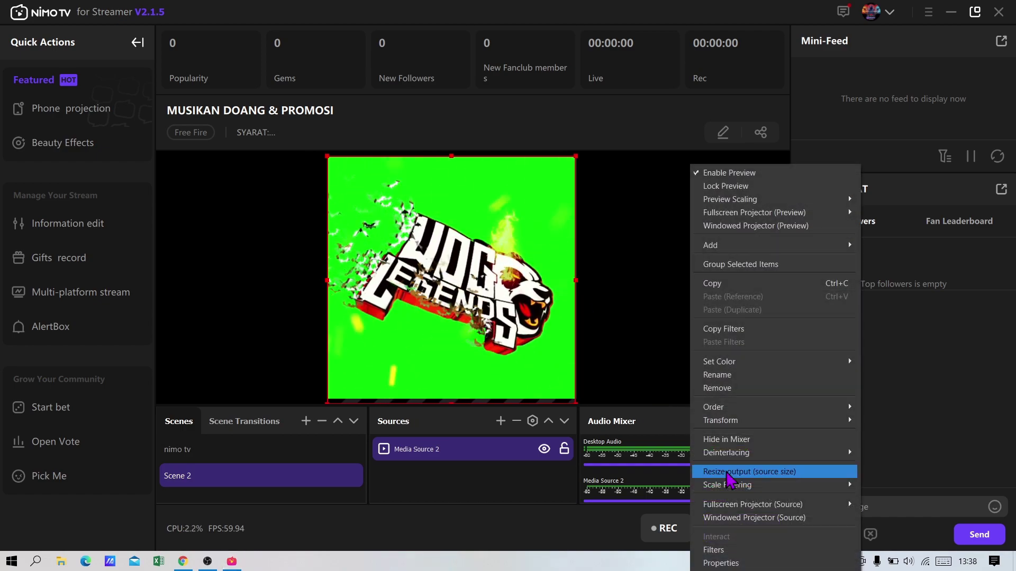
click(721, 561)
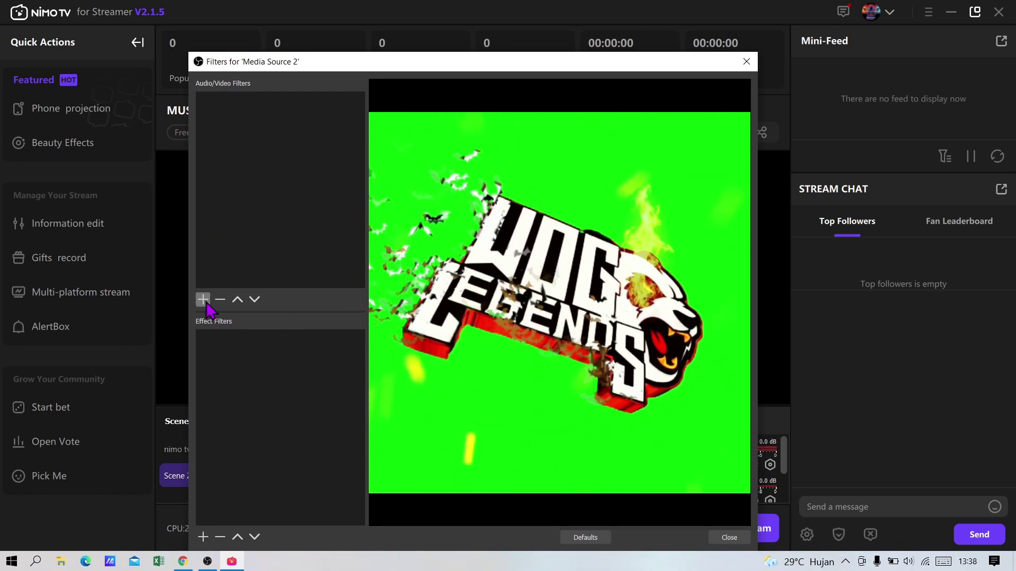
click(203, 537)
click(233, 343)
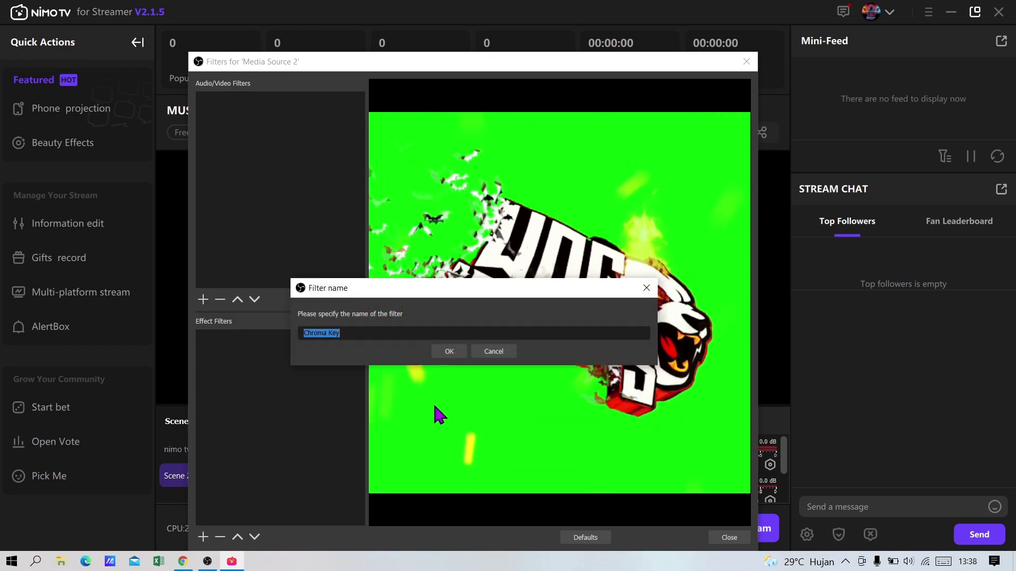
click(450, 352)
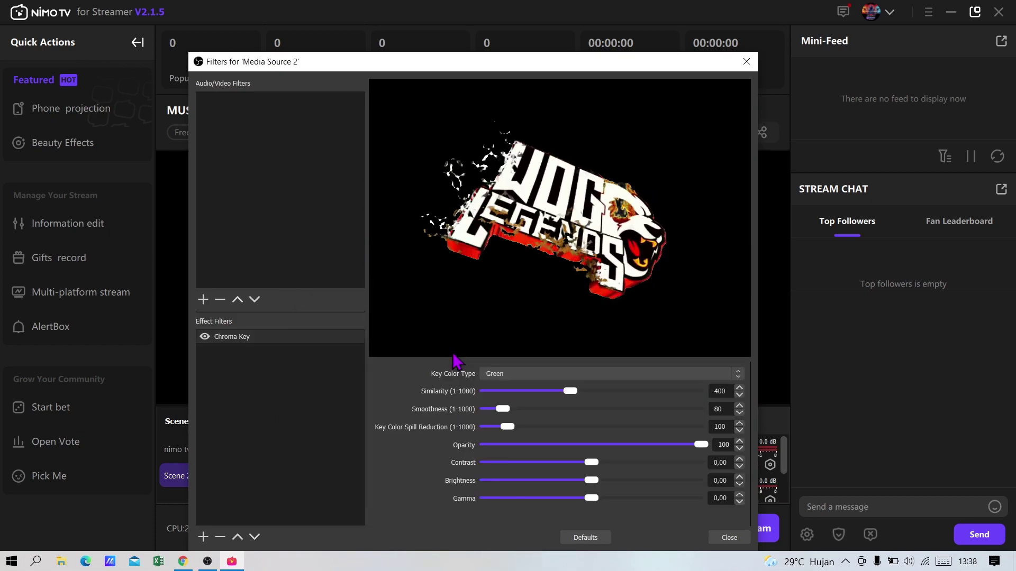
click(728, 537)
click(665, 315)
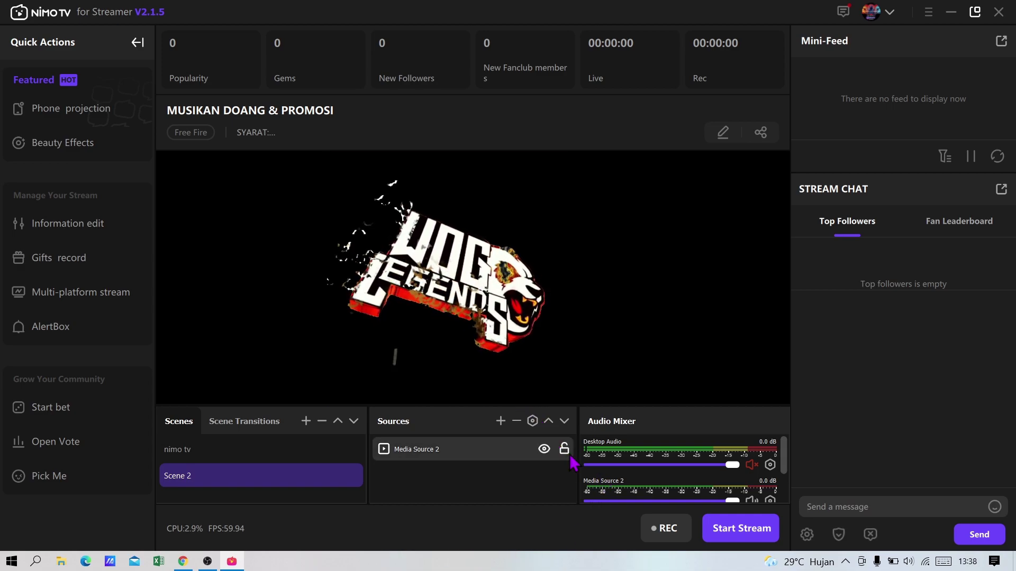
Go live with the liveroom MUSIKAN DOANG & PROMOSI in Bahasa Indonesia under Free Fire, and check the remaining audio mixer channels
click(720, 531)
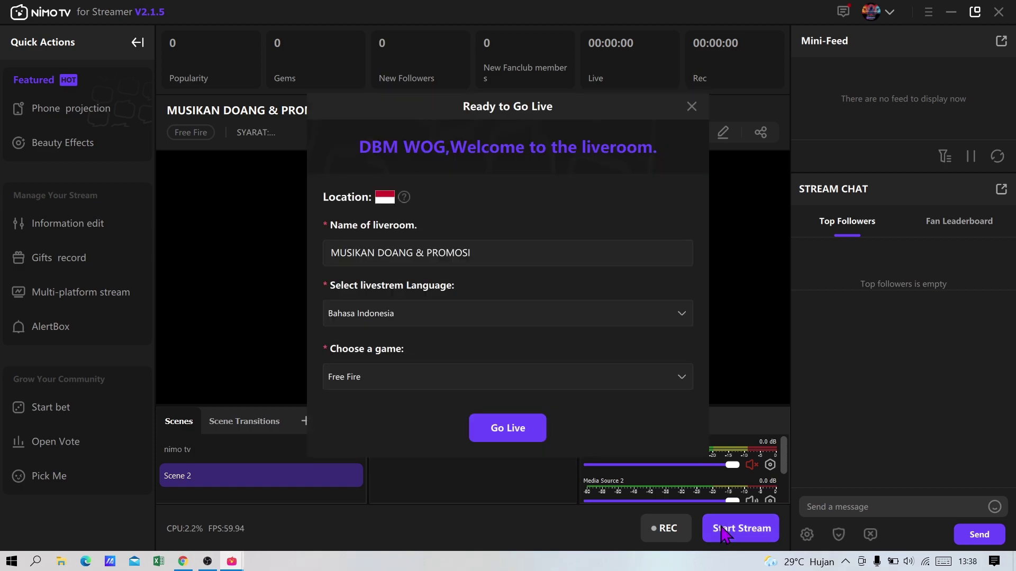
click(510, 431)
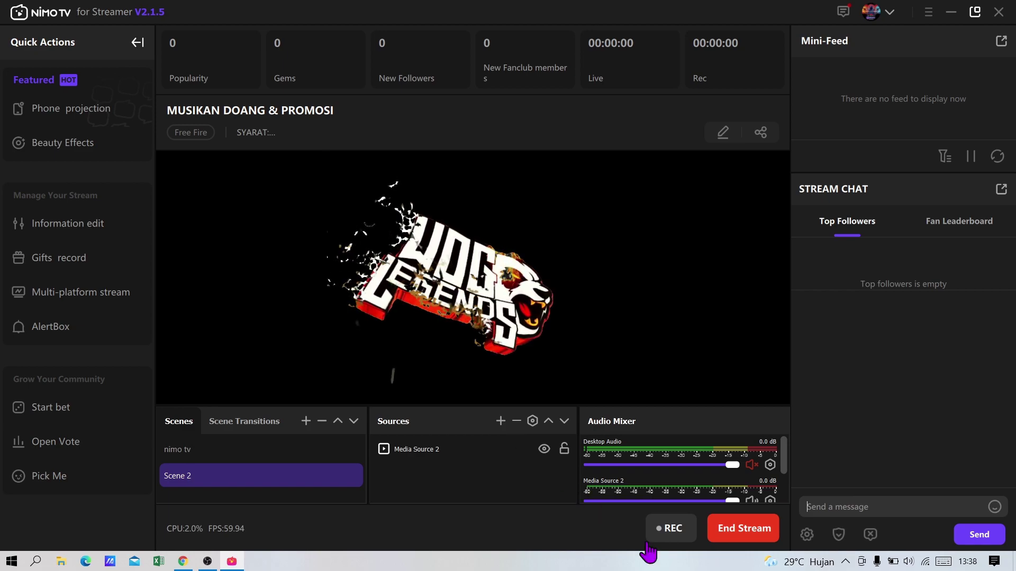
scroll(644, 490, down, 2)
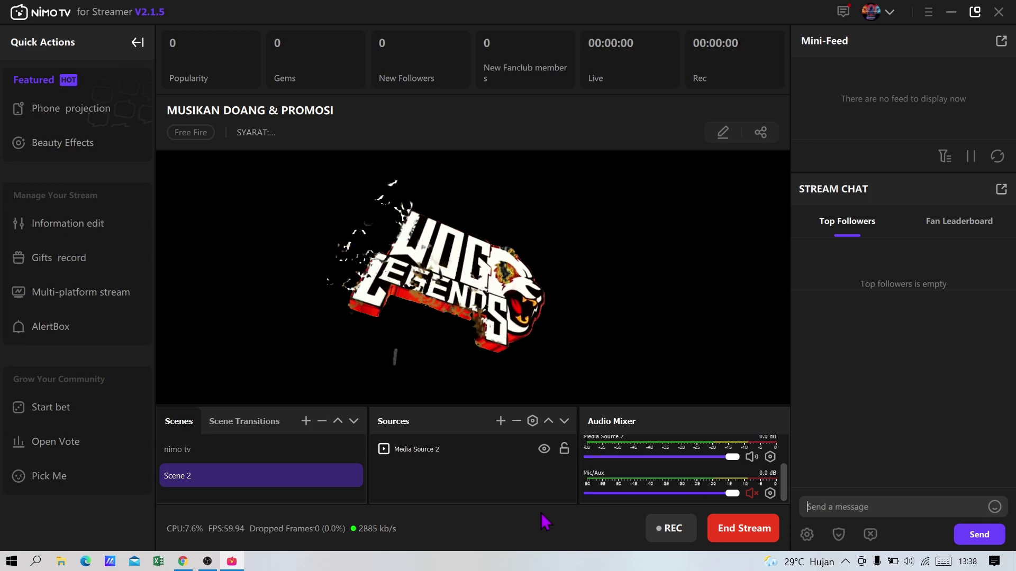
Switch to Chrome, close the speed test result, and open the full list of followed channels on the Nimo TV website
click(184, 562)
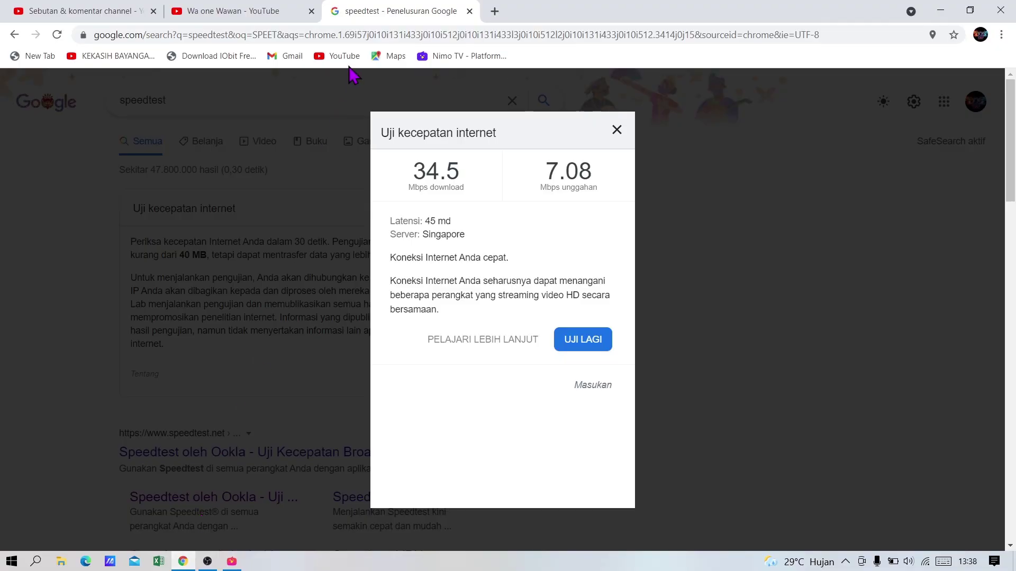
click(620, 127)
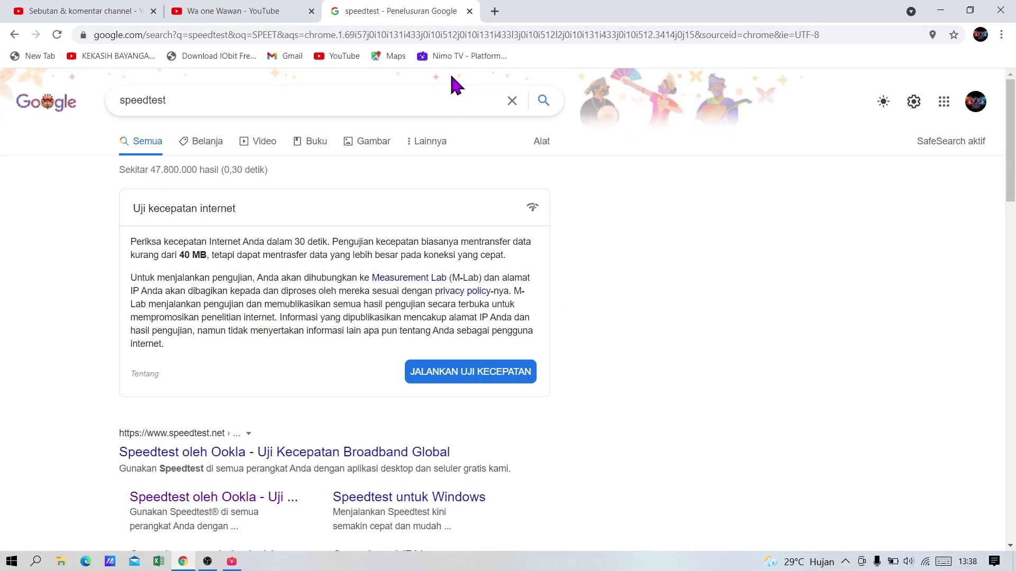
click(436, 56)
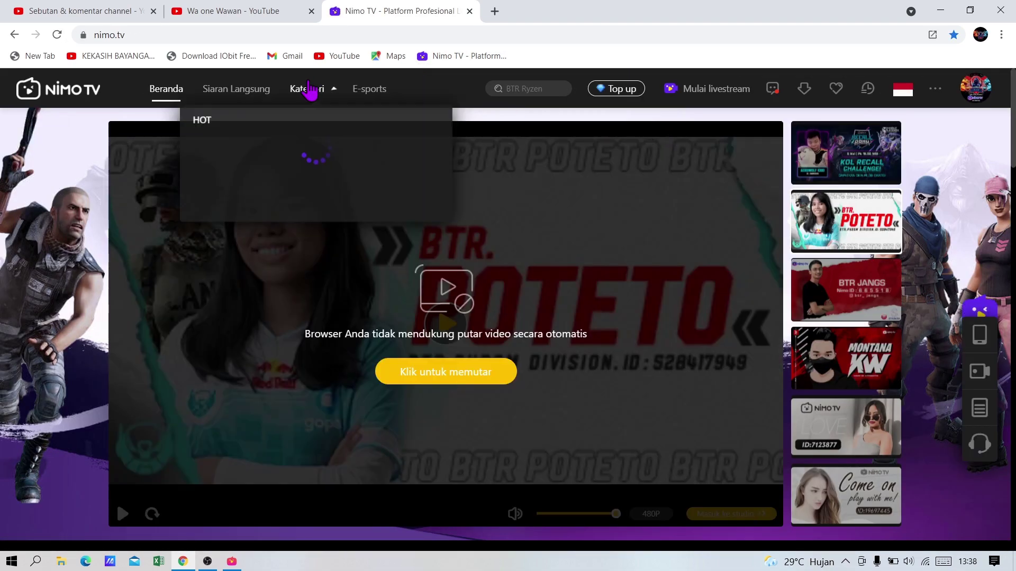
click(310, 89)
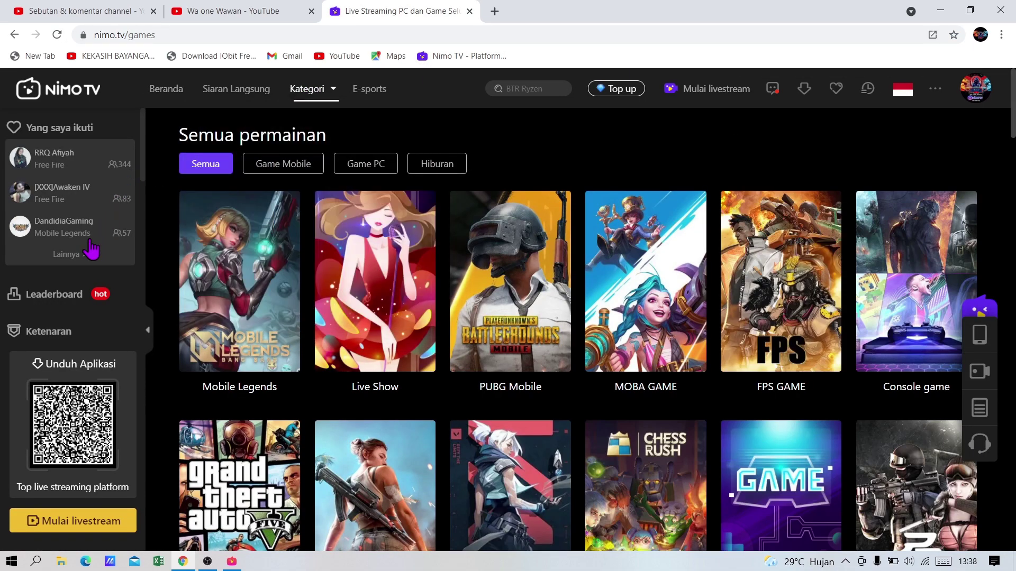
click(84, 255)
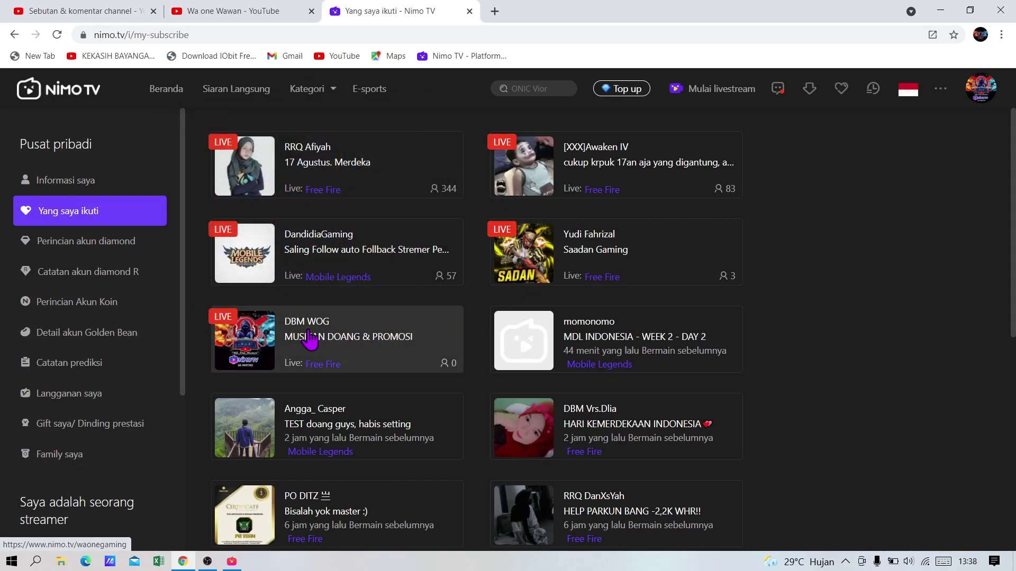
Open the live room MUSIKAN DOANG & PROMOSI and set its playback quality to 720P
click(312, 339)
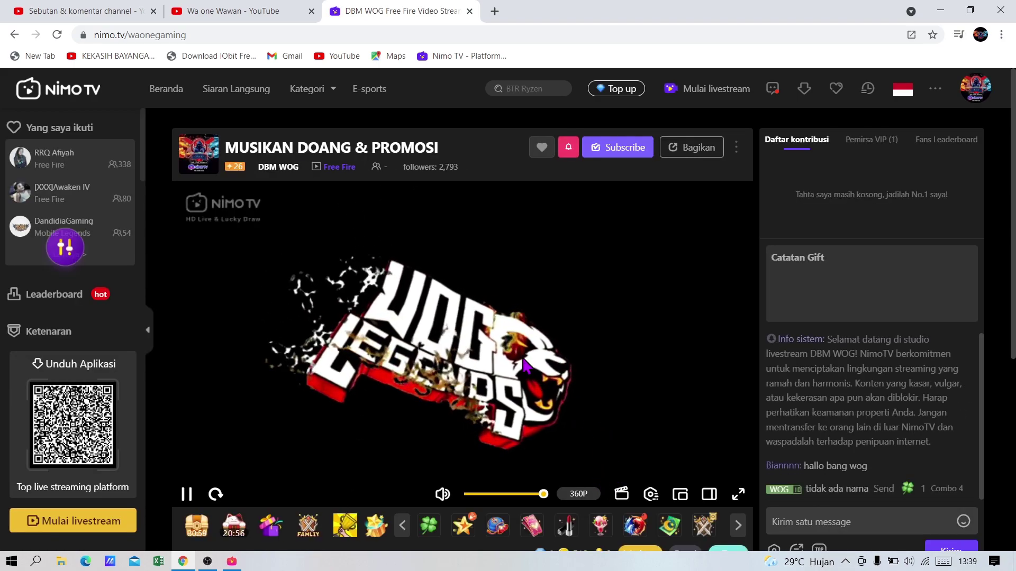
mouse_move(582, 496)
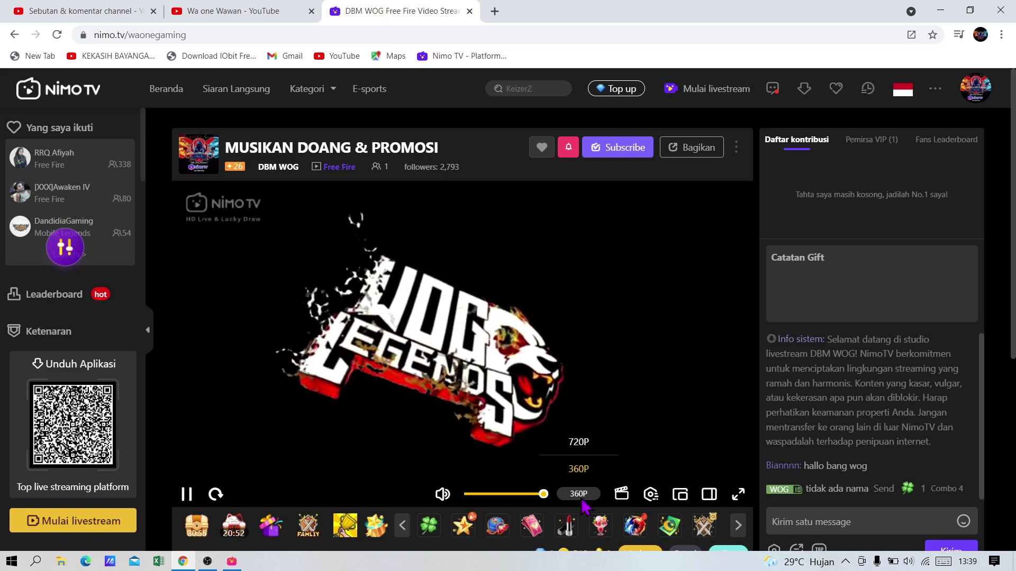
click(585, 451)
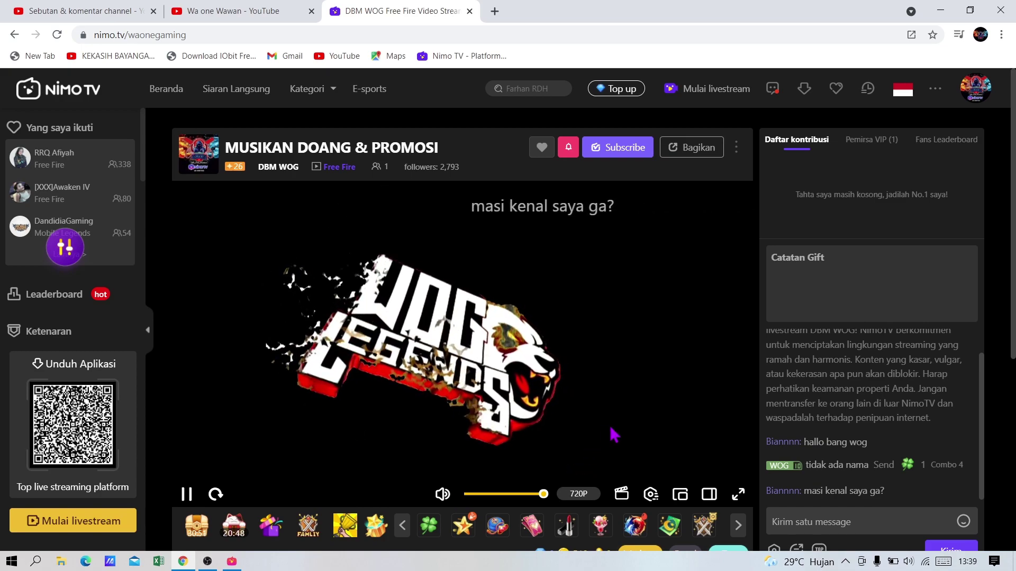
Send the message "hallo" in the live room's chat
click(878, 532)
text(hallo)
key(Return)
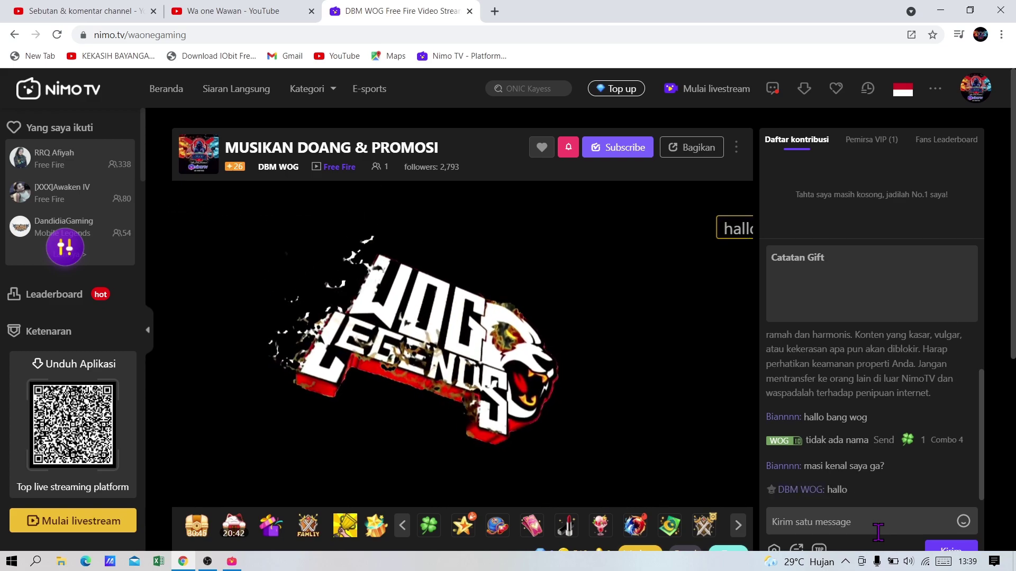
Write the chat reply "ingat dong gmn kabar" to the viewer in the live room
text(ingat do)
text(ng)
text(kabar n)
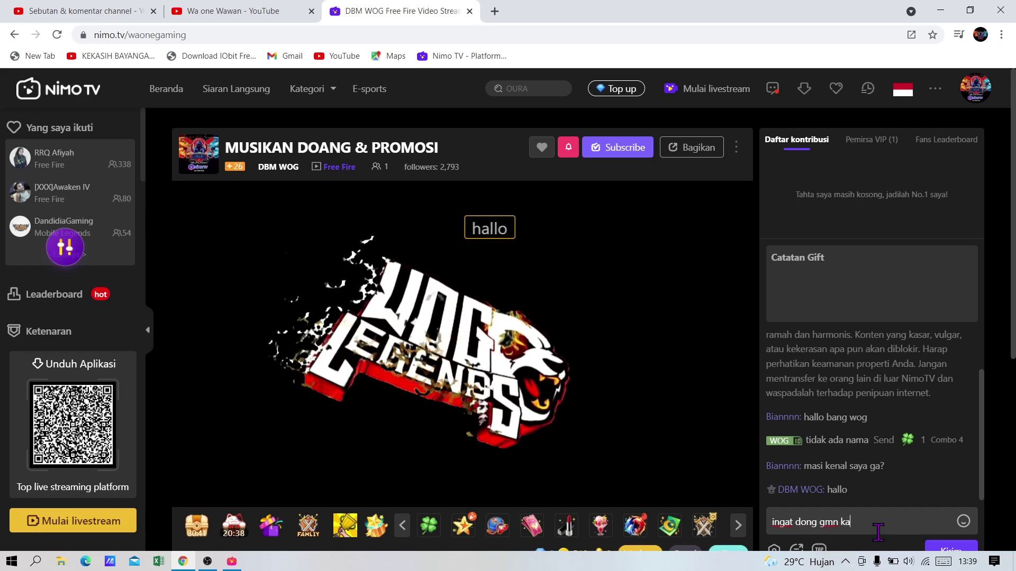